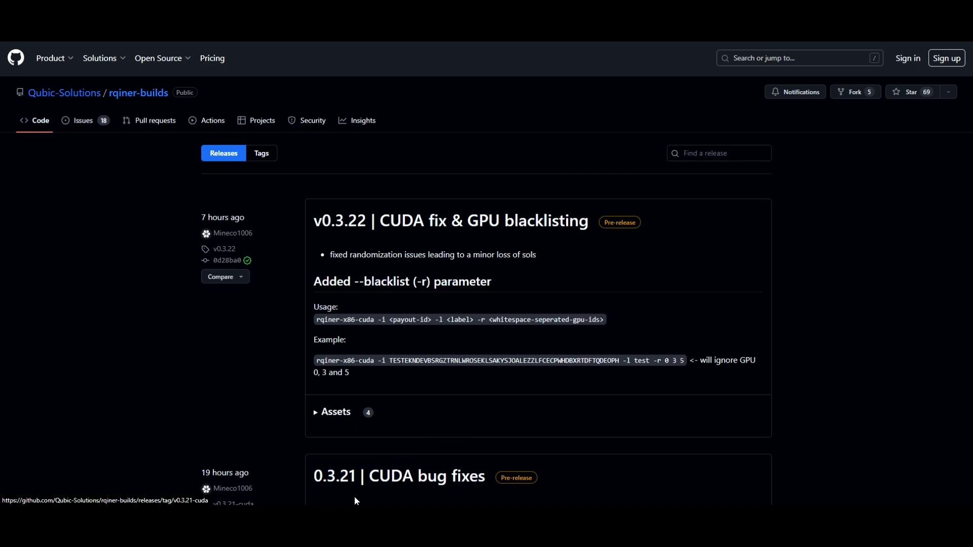
# Step: Bring up Windows search to find an app
pyautogui.press('super')
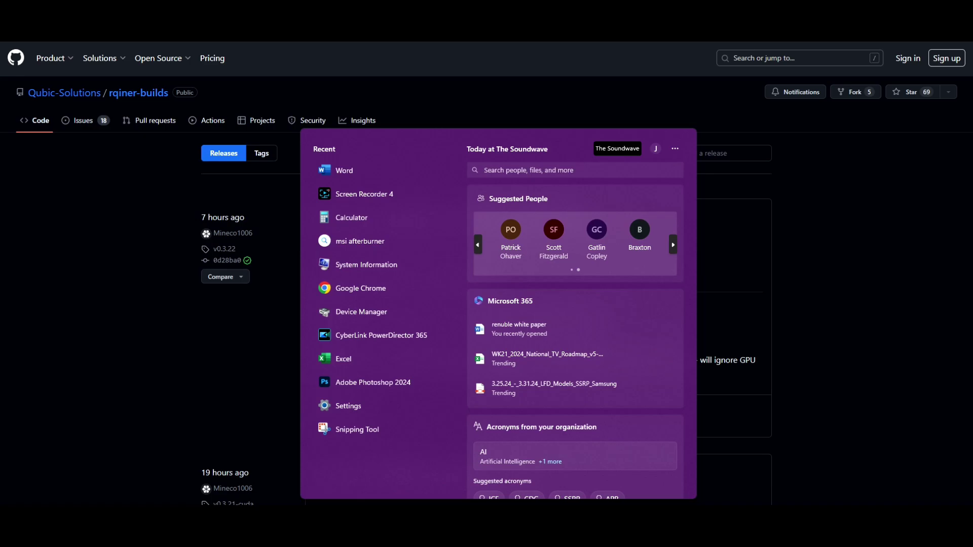
# Step: Open Device Manager and view the RTX 4090's driver details (driver 31.0.15.5123)
pyautogui.write('dev')
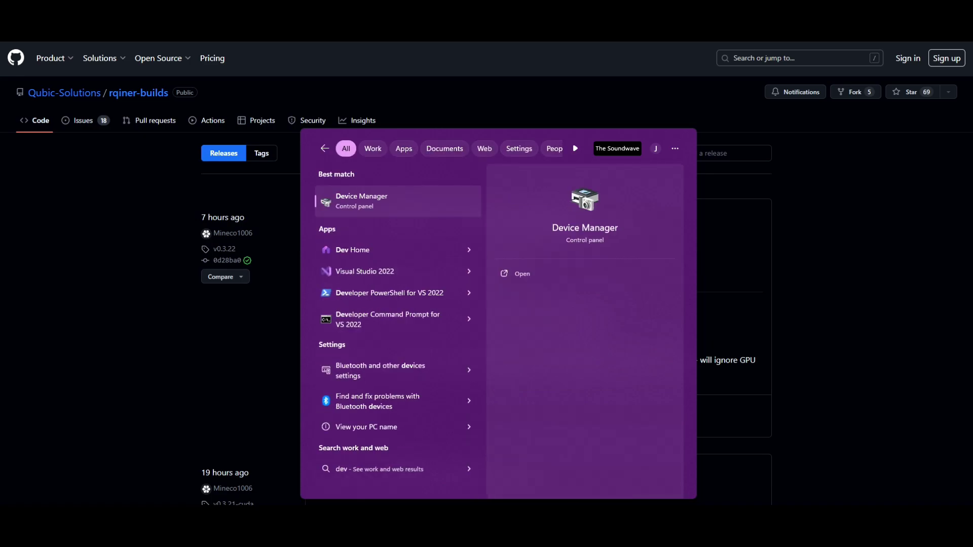
pyautogui.click(412, 205)
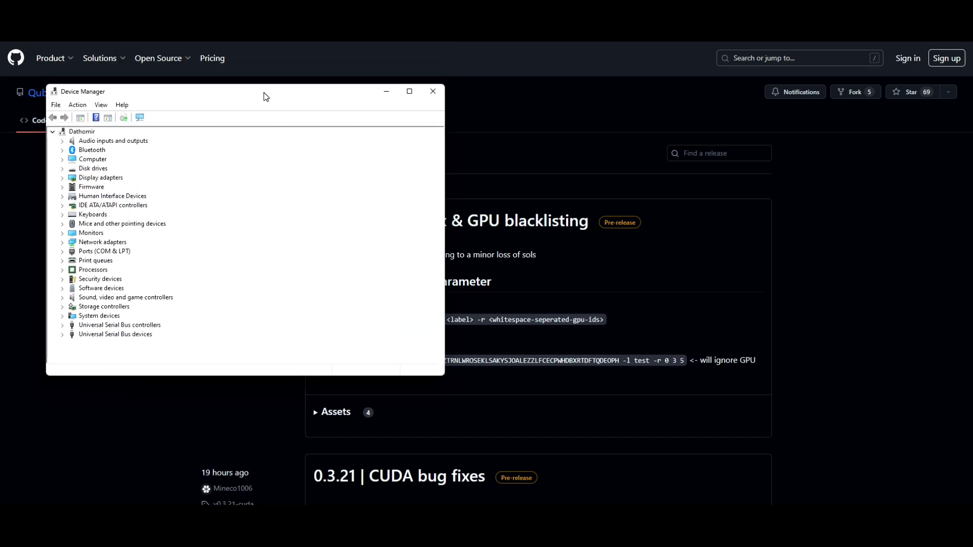
pyautogui.click(62, 178)
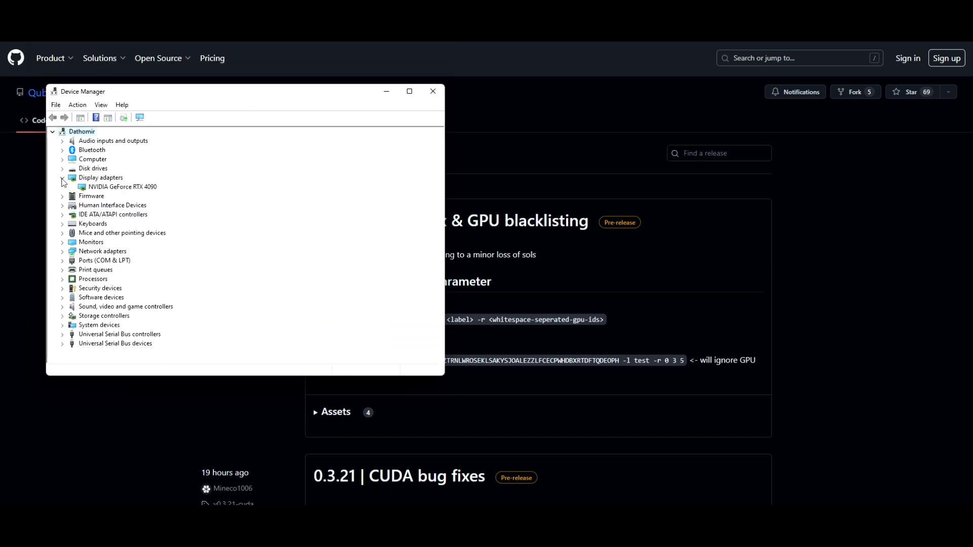
pyautogui.rightClick(125, 192)
pyautogui.click(160, 249)
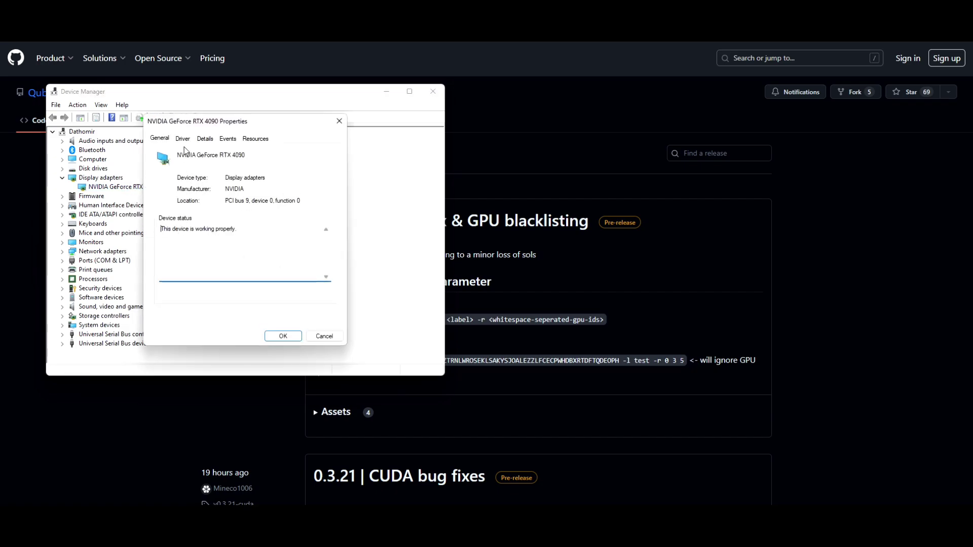
pyautogui.click(183, 141)
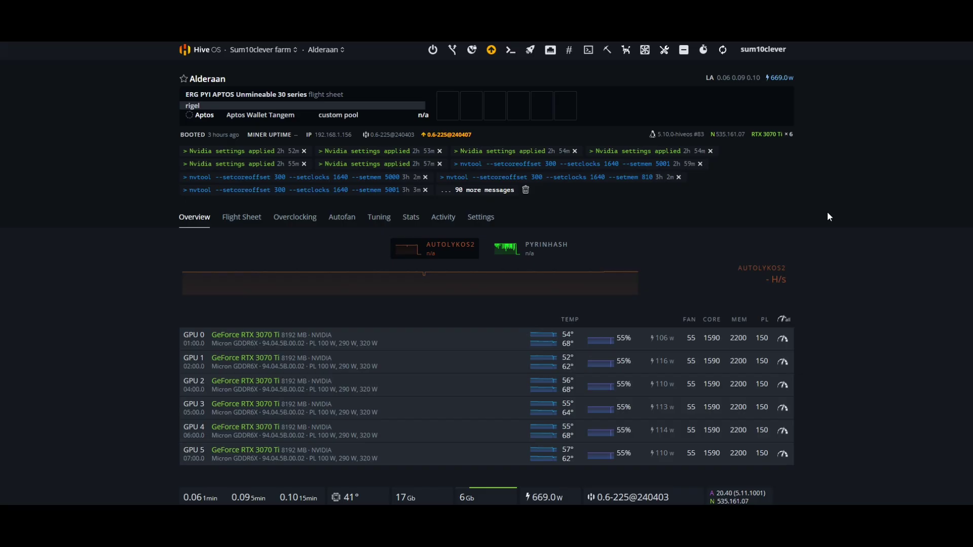
# Step: Scroll down Alderaan's overview to see its six RTX 3070 Ti GPUs
pyautogui.scroll(-2, 828, 217)
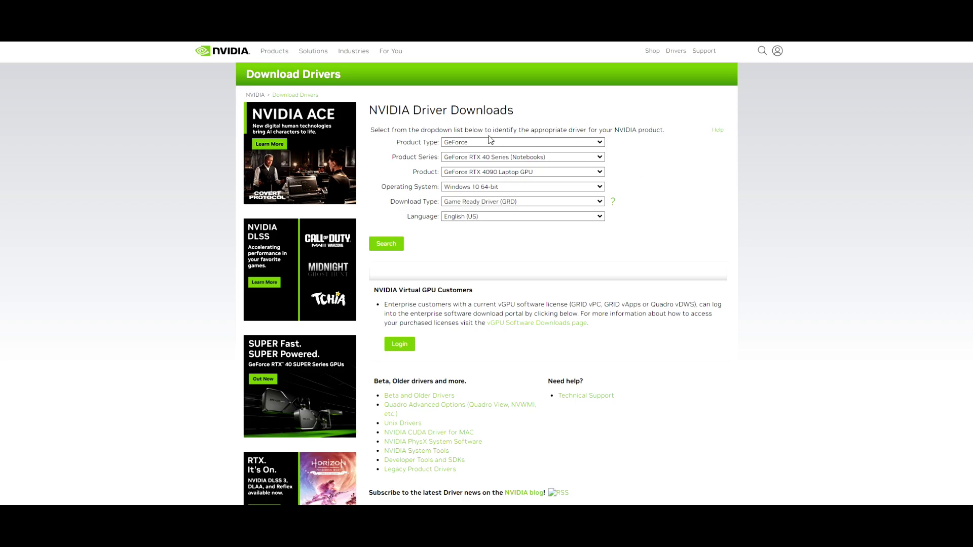
# Step: Choose GeForce RTX 40 Series as the NVIDIA driver product series
pyautogui.click(522, 158)
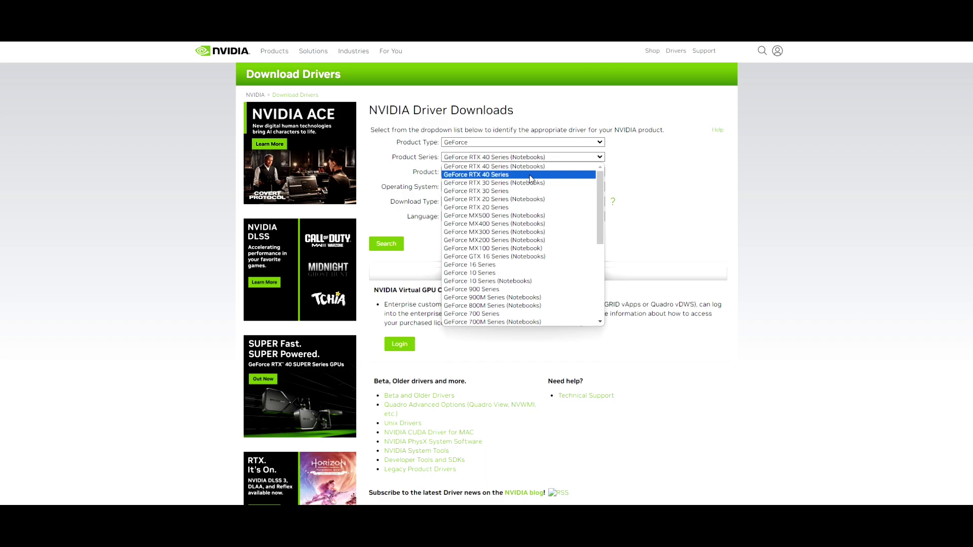
pyautogui.click(530, 175)
pyautogui.click(572, 174)
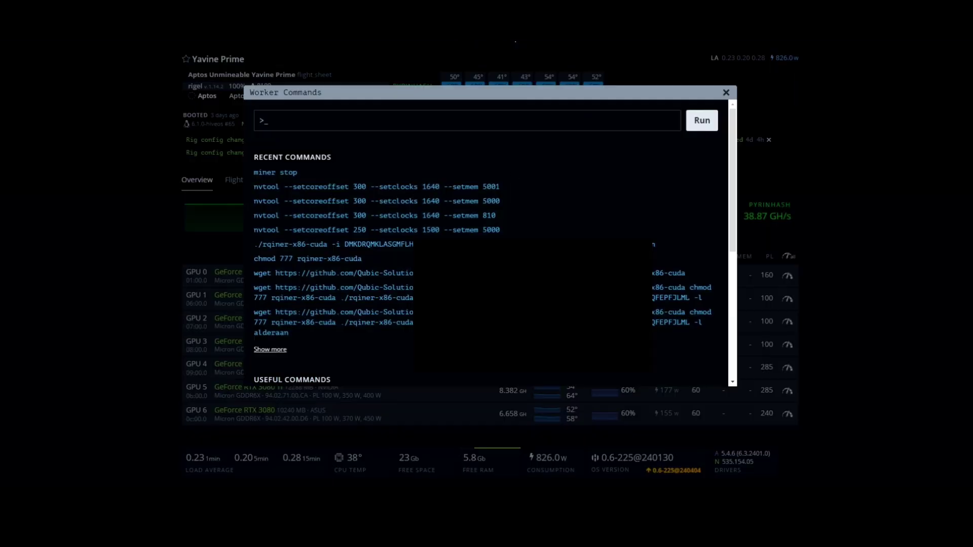
# Step: Run 'miner stop' on Yavine Prime and set maintenance mode to Without loading drivers
pyautogui.click(291, 173)
pyautogui.click(700, 121)
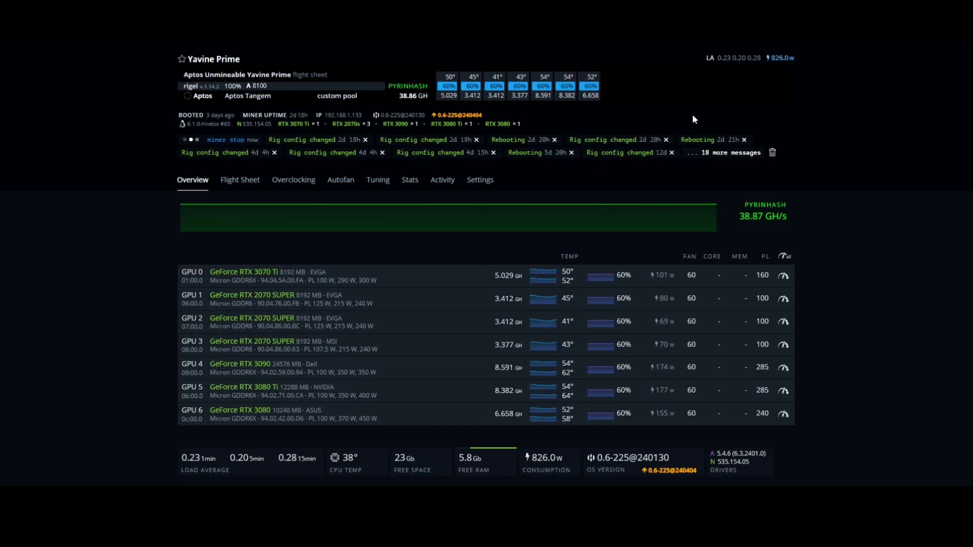
pyautogui.click(479, 180)
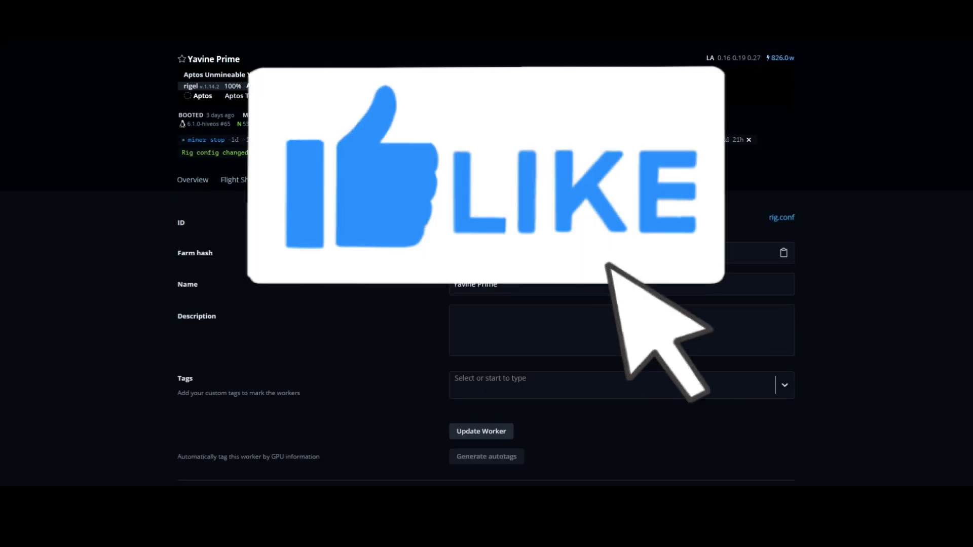
pyautogui.scroll(-8, 731, 243)
pyautogui.scroll(-4, 732, 243)
pyautogui.click(516, 221)
pyautogui.click(483, 300)
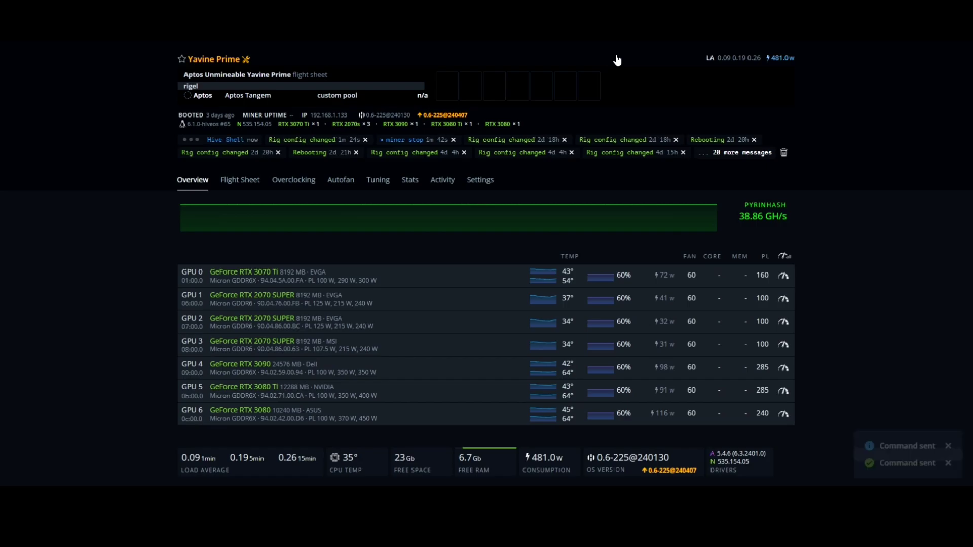
# Step: Paste and run nvidia-driver-update in Hive Shell to install driver 535.161.07
pyautogui.click(615, 61)
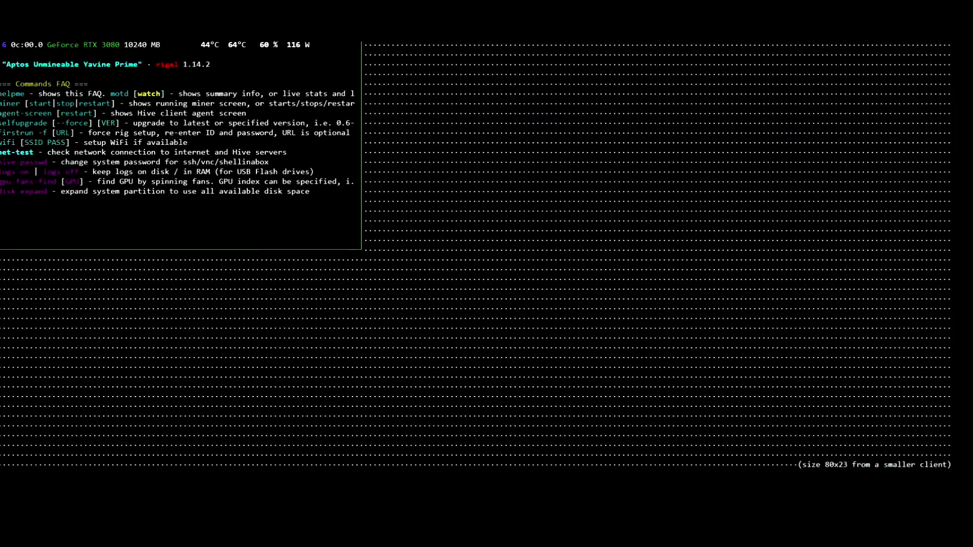
pyautogui.rightClick(255, 371)
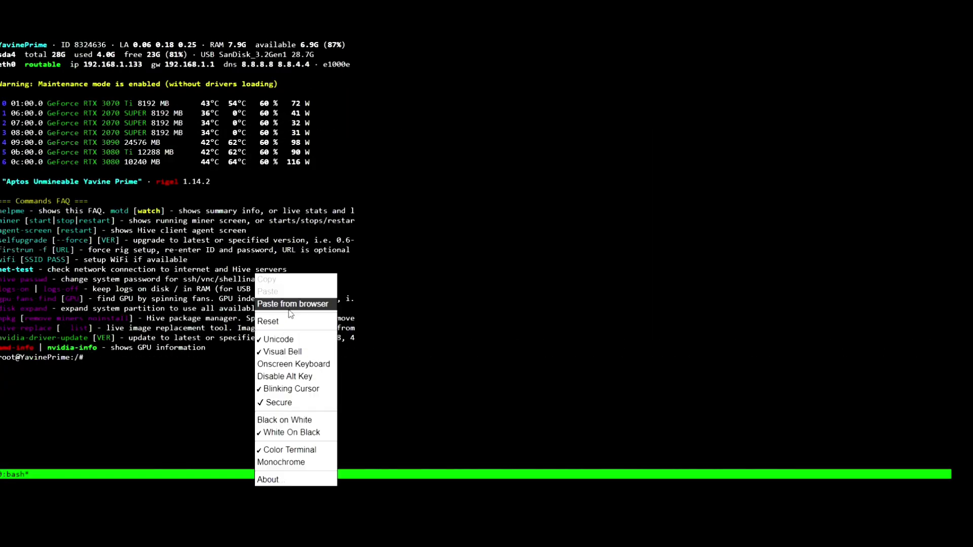
pyautogui.click(288, 306)
pyautogui.rightClick(413, 52)
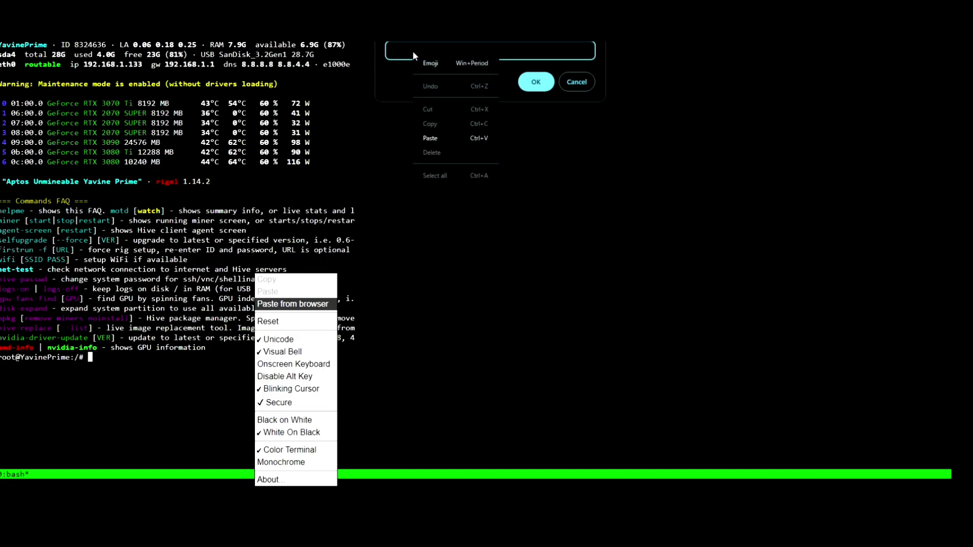
pyautogui.click(438, 140)
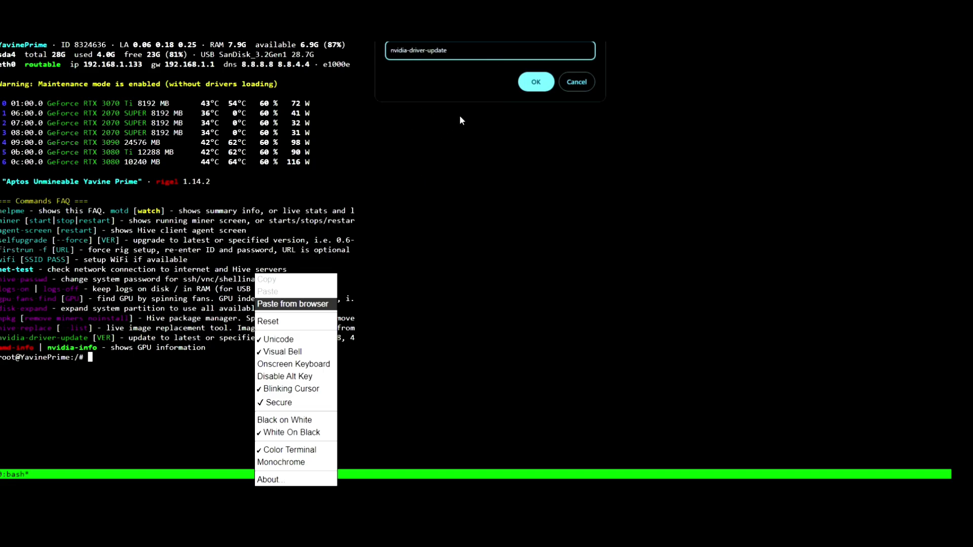
pyautogui.click(535, 83)
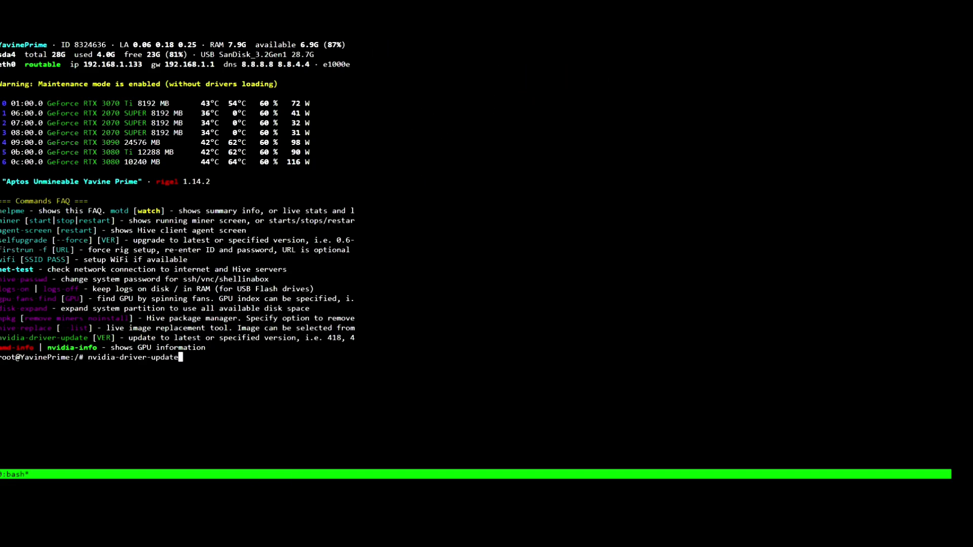
pyautogui.press('Return')
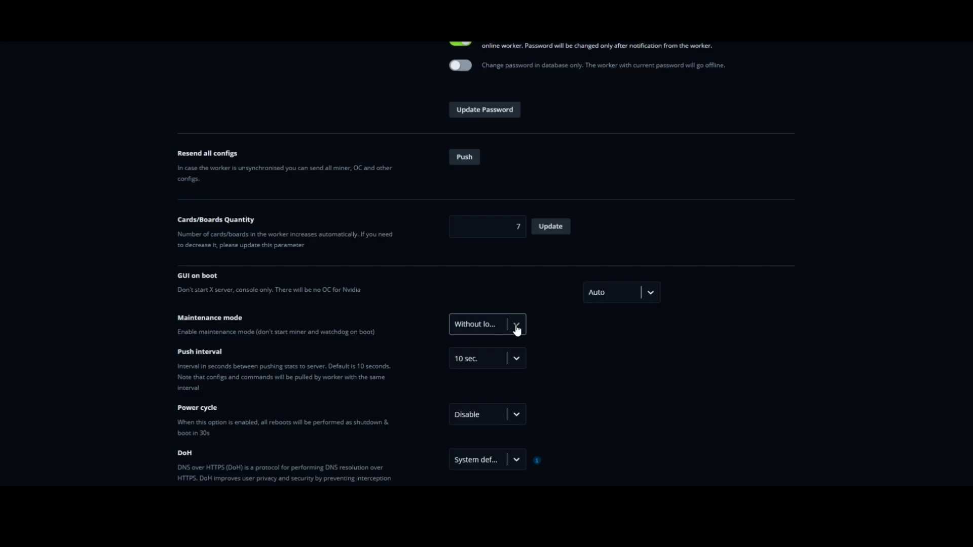
# Step: Turn maintenance mode off for Yavine Prime
pyautogui.click(517, 329)
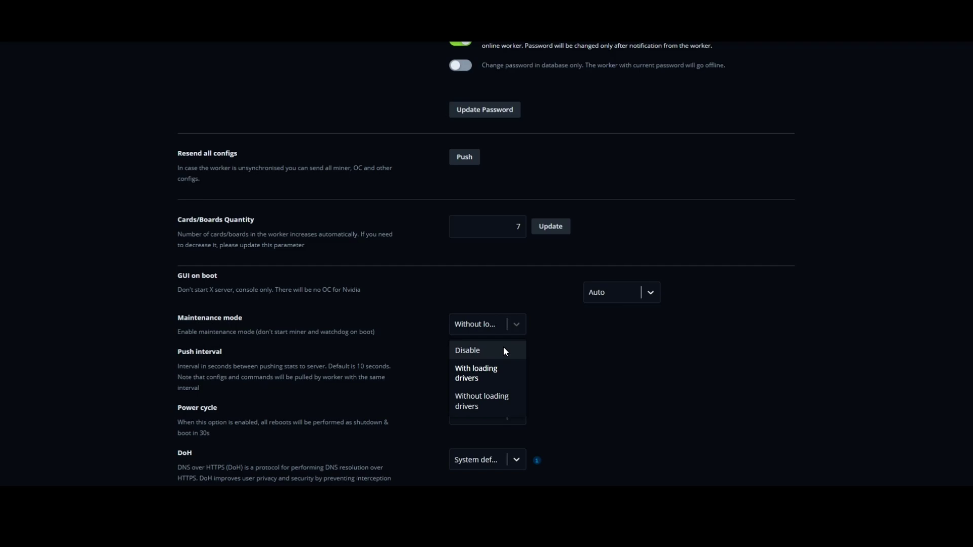
pyautogui.click(503, 347)
pyautogui.scroll(-7, 503, 350)
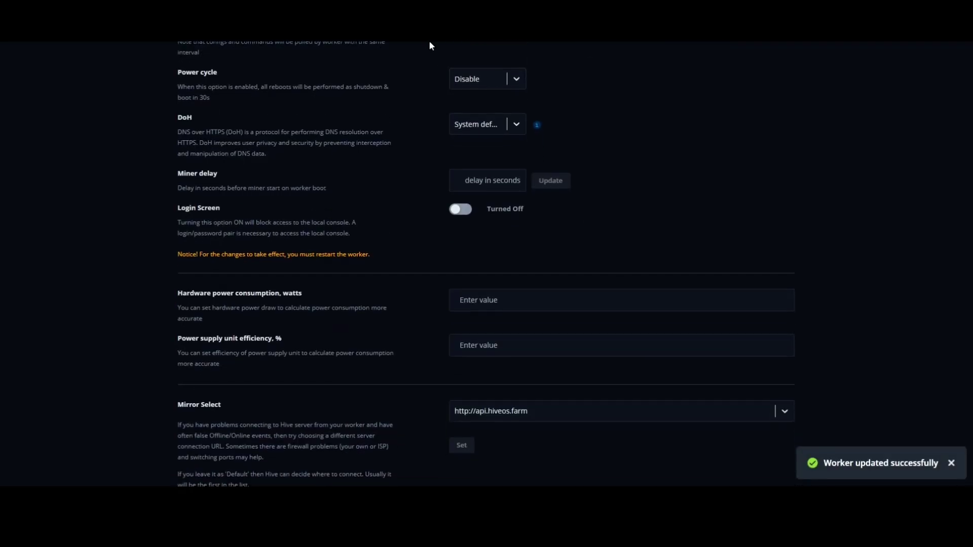
# Step: Reboot Yavine Prime and bring up its Worker Commands dialog
pyautogui.click(455, 37)
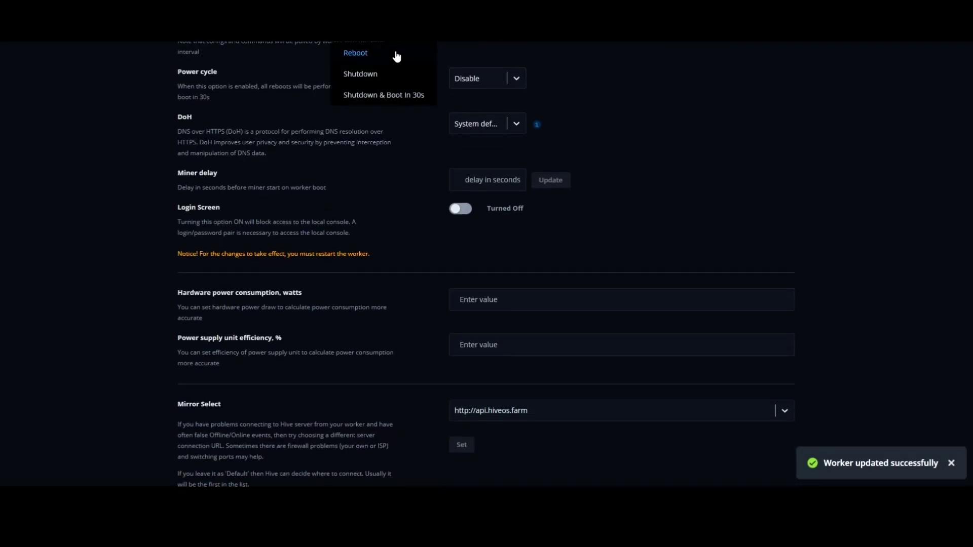
pyautogui.click(381, 55)
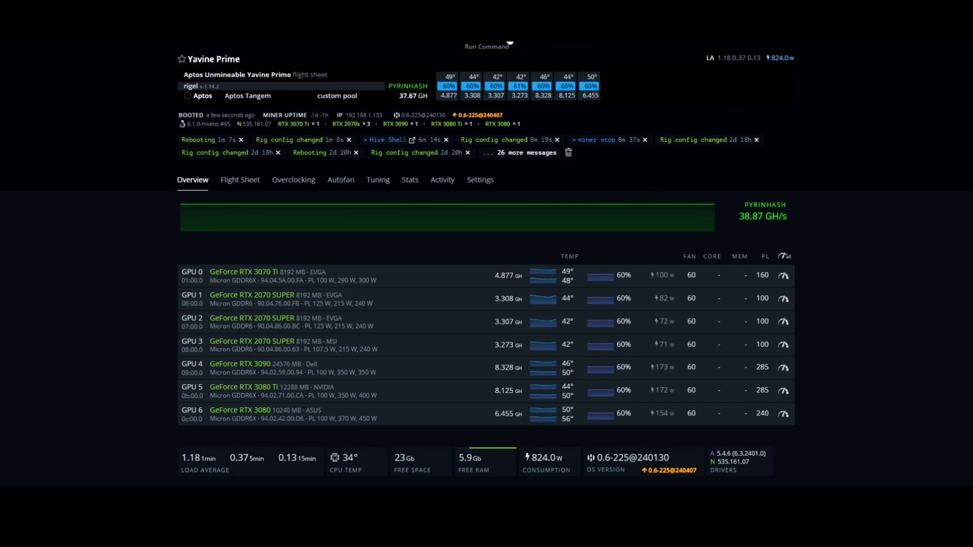
pyautogui.click(510, 41)
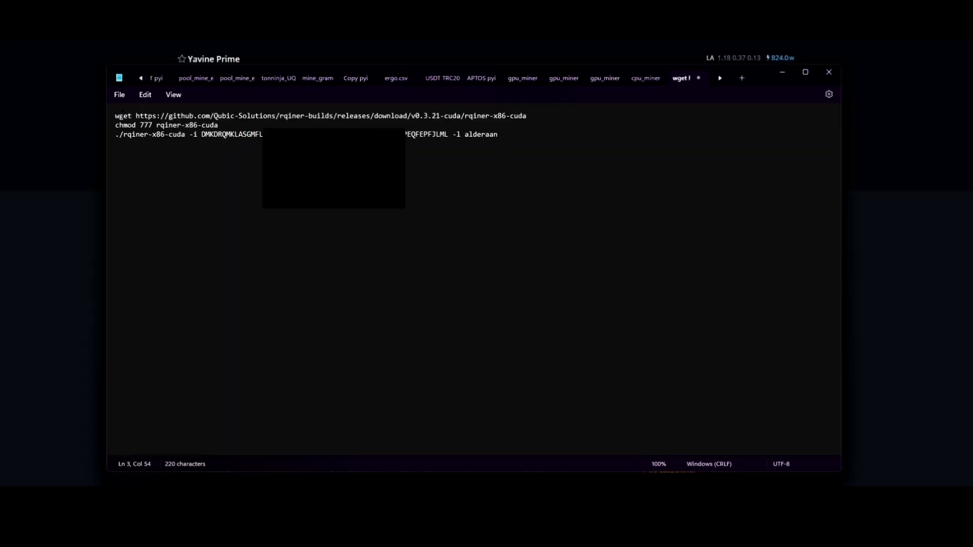
# Step: Copy the wget line downloading the v0.3.21 rqiner-x86-cuda miner from Notepad
pyautogui.moveTo(116, 116); pyautogui.dragTo(527, 116)
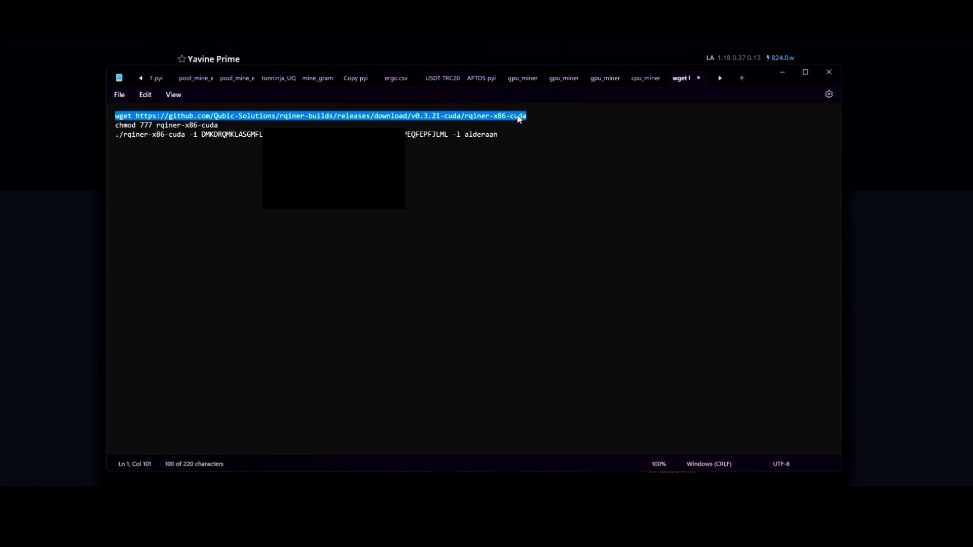
pyautogui.rightClick(521, 118)
pyautogui.click(542, 168)
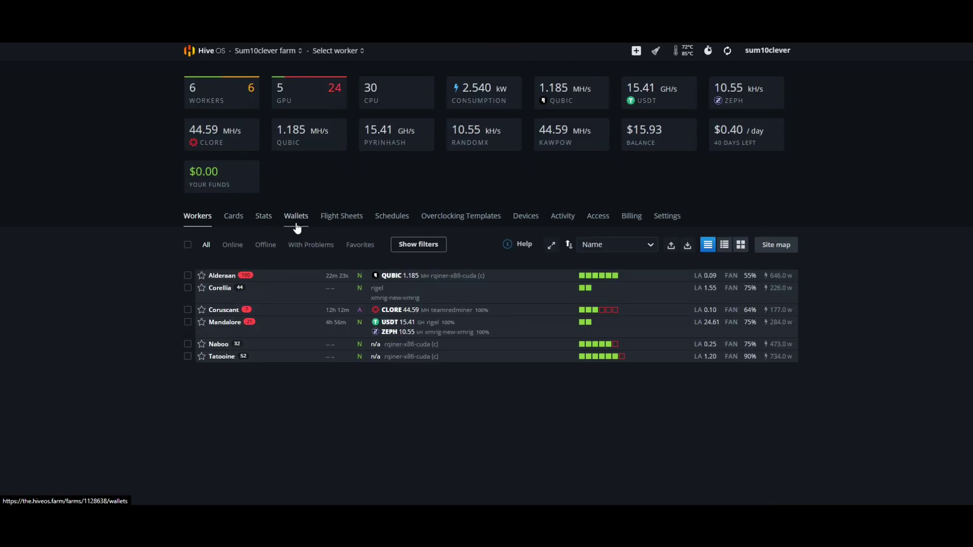
pyautogui.click(297, 227)
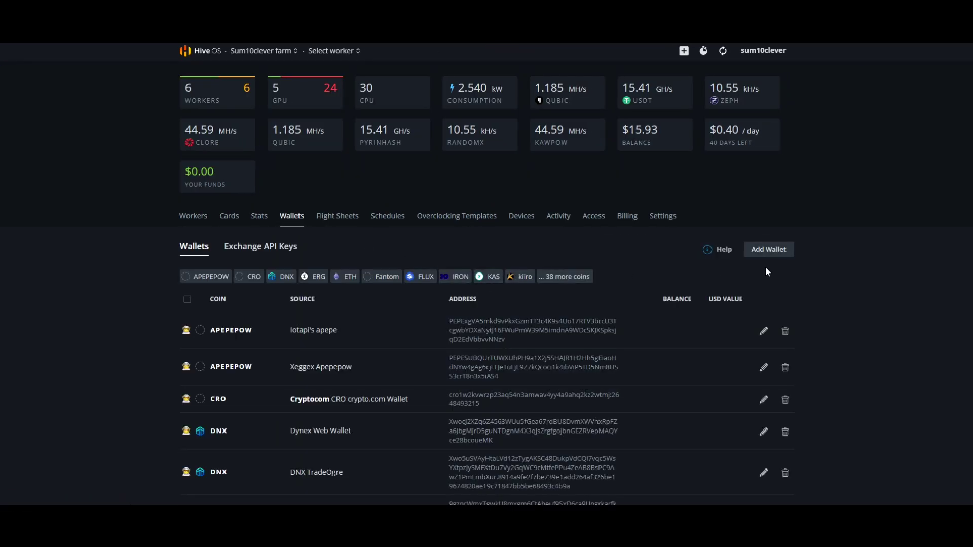
pyautogui.click(764, 254)
pyautogui.click(451, 173)
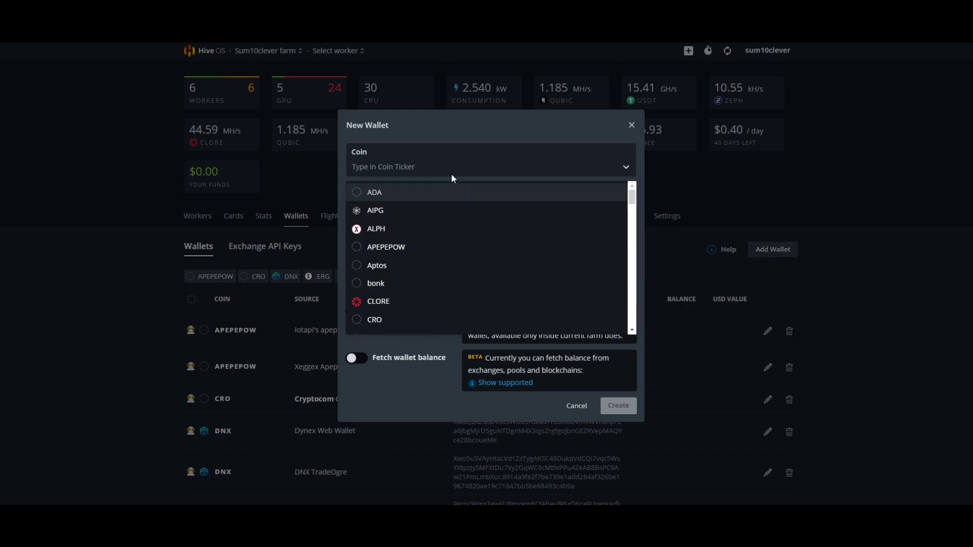
pyautogui.write('qub')
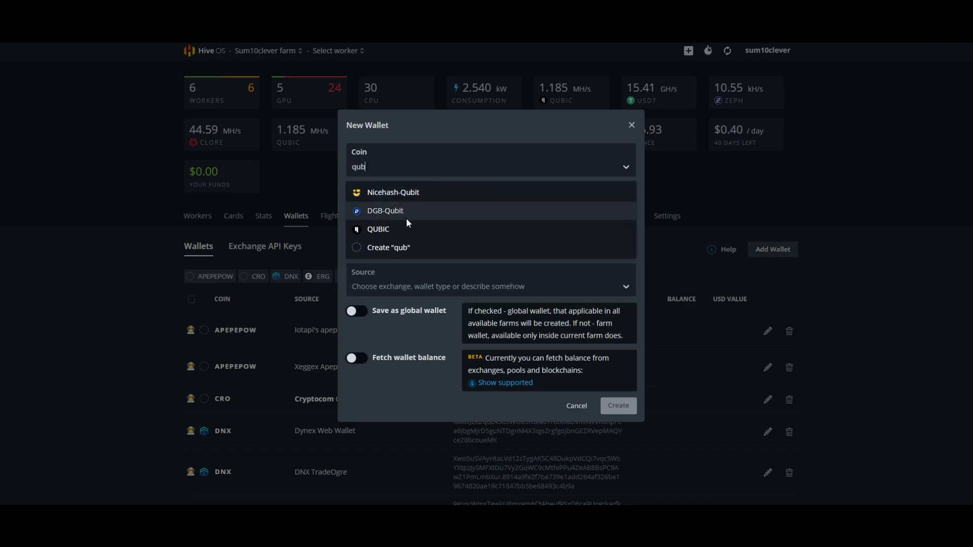
pyautogui.click(406, 229)
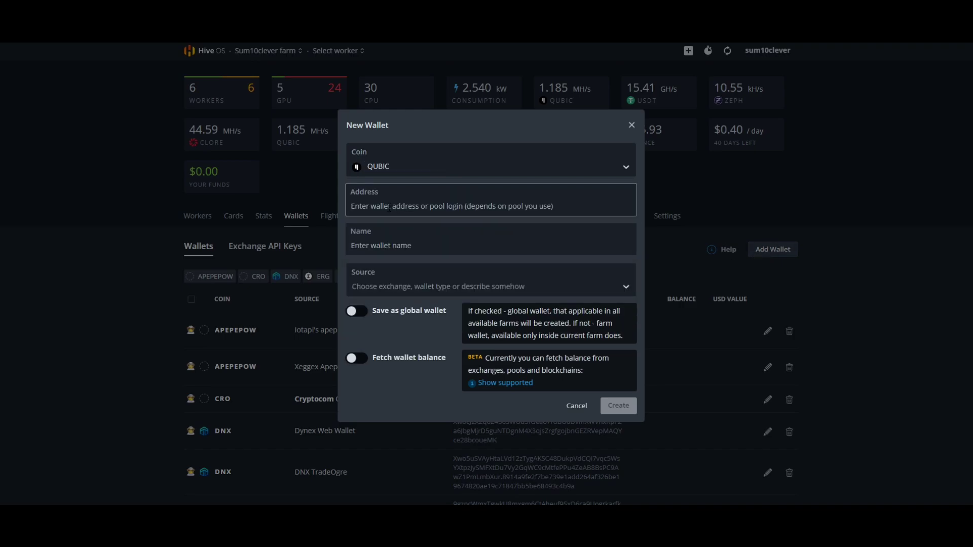
pyautogui.write('fdgdafgdfa')
pyautogui.click(434, 252)
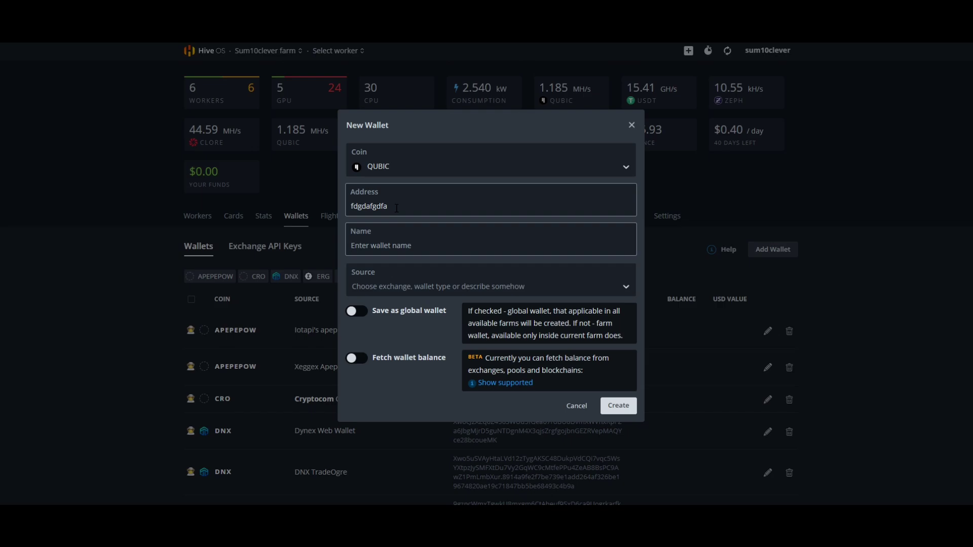
pyautogui.click(576, 406)
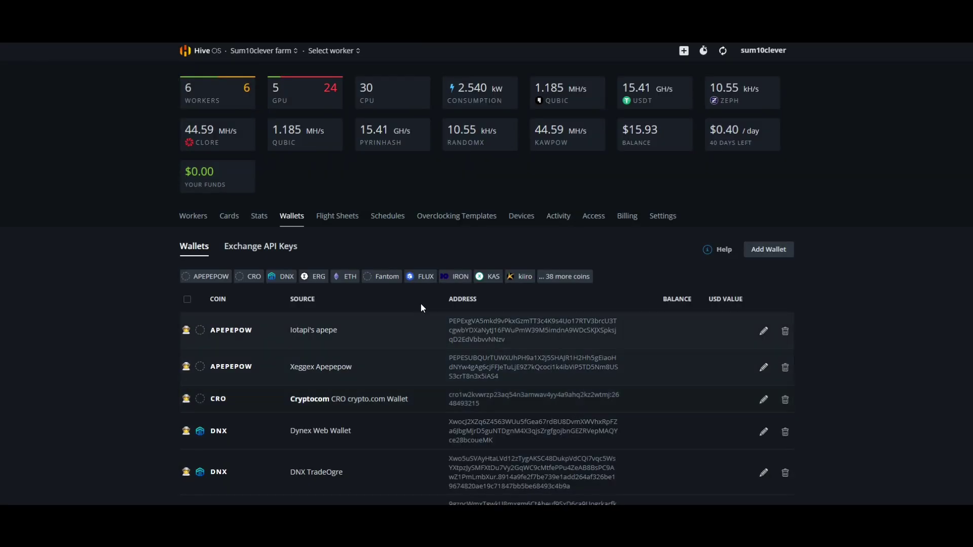
pyautogui.click(215, 223)
pyautogui.click(347, 219)
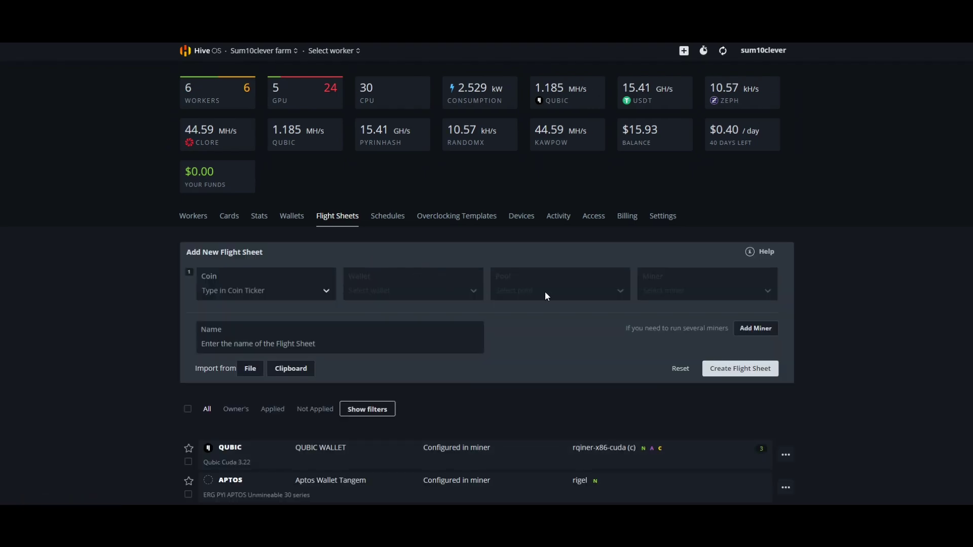
# Step: Set the flight sheet to coin QUBIC, wallet QUBIC WALLET, pool Configure in miner, miner Custom
pyautogui.click(323, 291)
pyautogui.write('qub')
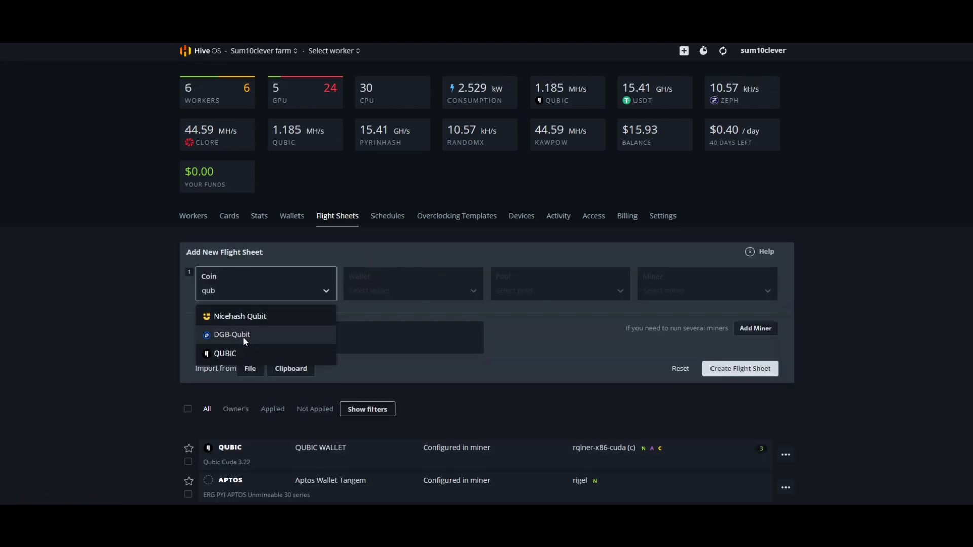
pyautogui.click(239, 354)
pyautogui.click(406, 293)
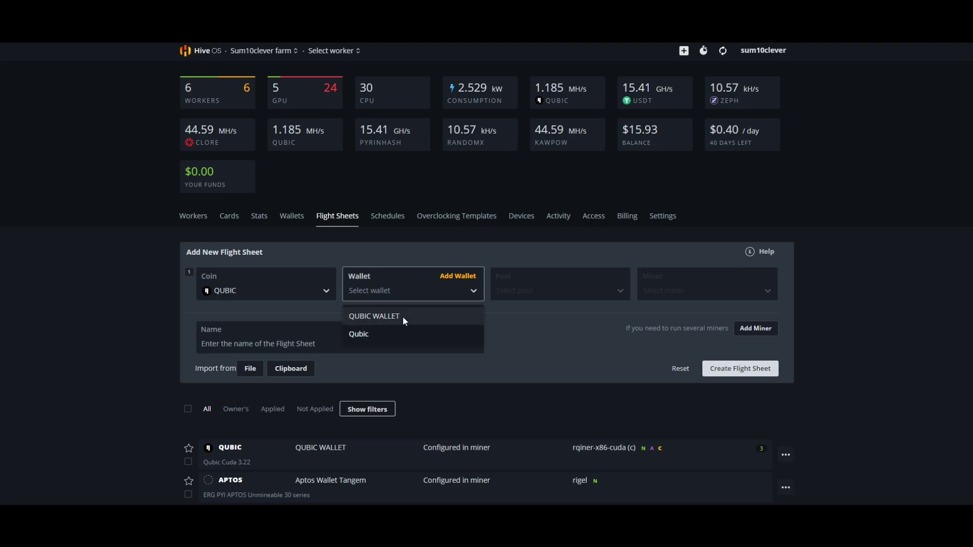
pyautogui.click(403, 316)
pyautogui.click(569, 317)
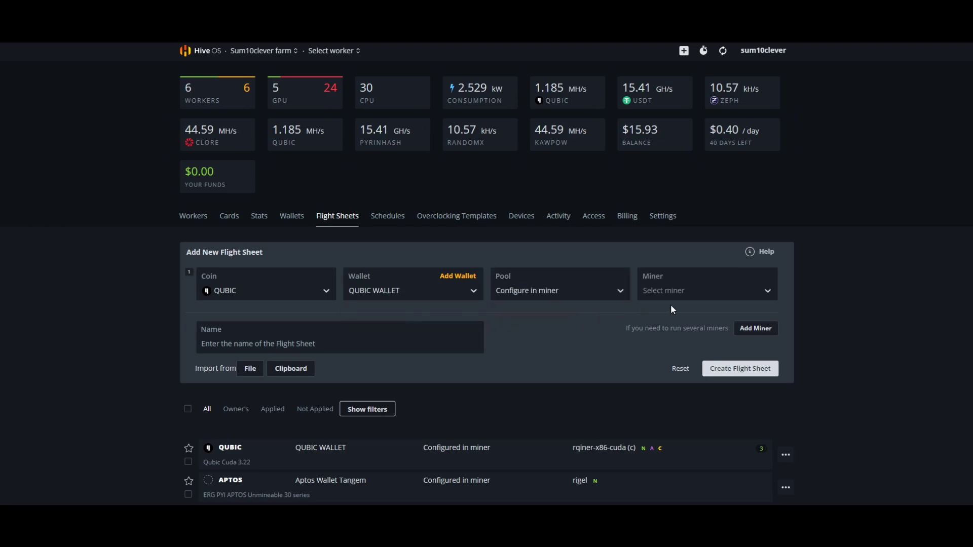
pyautogui.click(703, 292)
pyautogui.write('cuy')
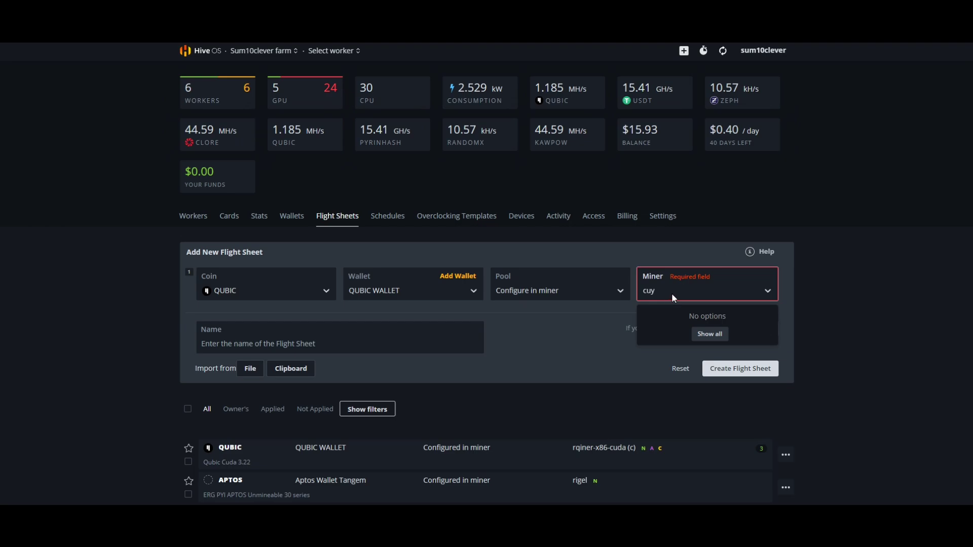
pyautogui.press('BackSpace')
pyautogui.write('s')
pyautogui.press('Return')
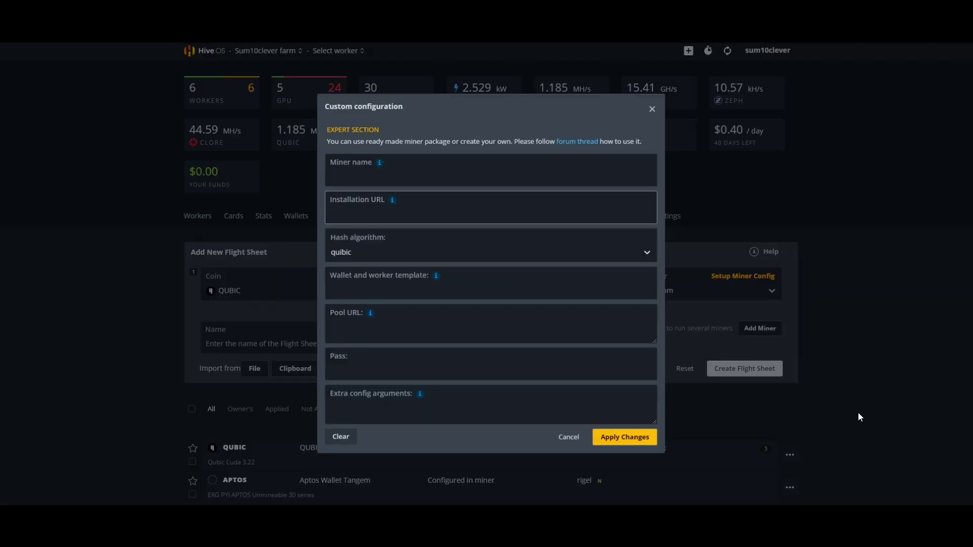
# Step: Bring up the paste options on the custom miner's Installation URL field
pyautogui.rightClick(341, 218)
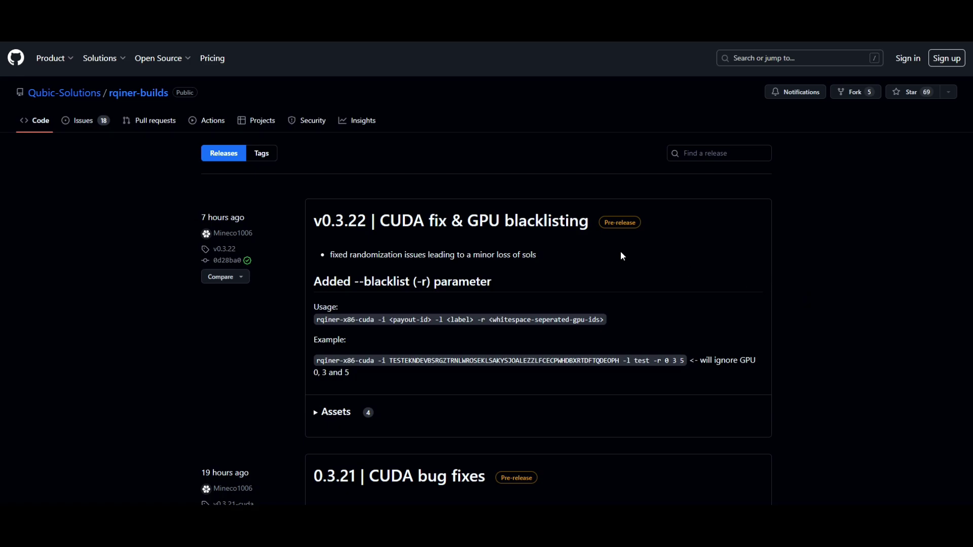
# Step: Open the v0.3.22 rqiner-builds release and scroll down to its rqiner-x86-cuda.exe asset
pyautogui.click(481, 228)
pyautogui.scroll(-1, 478, 223)
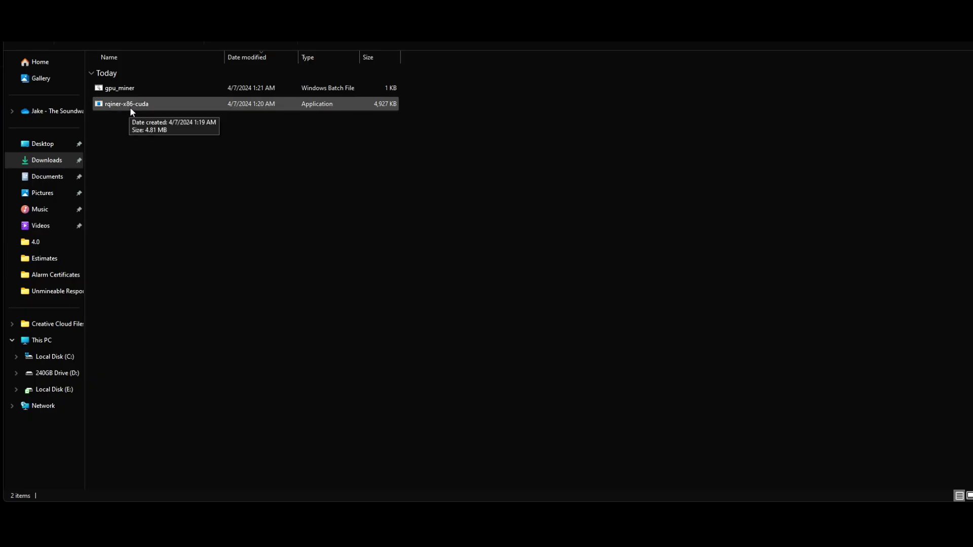
# Step: Dismiss the rqiner-x86-cuda file menu and return to the Downloads folder
pyautogui.rightClick(144, 107)
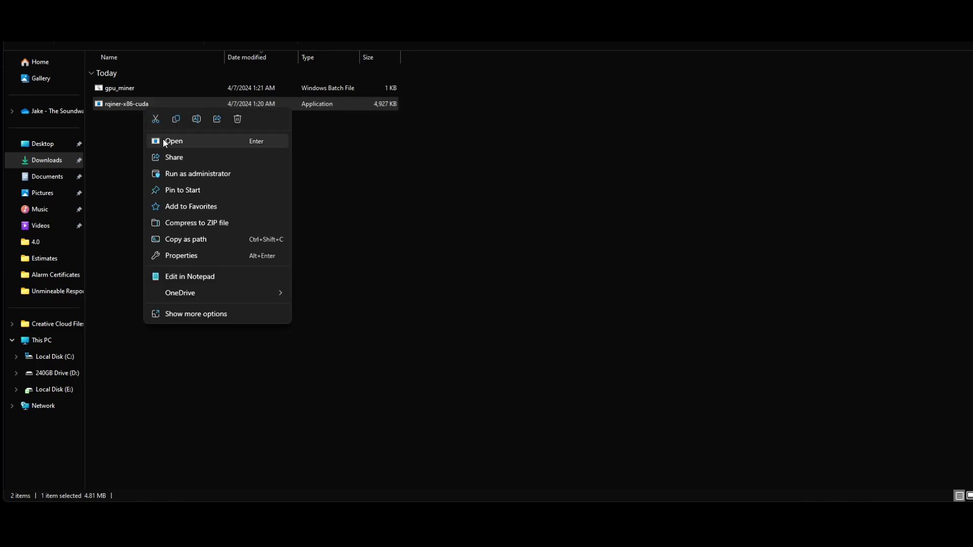
pyautogui.click(108, 136)
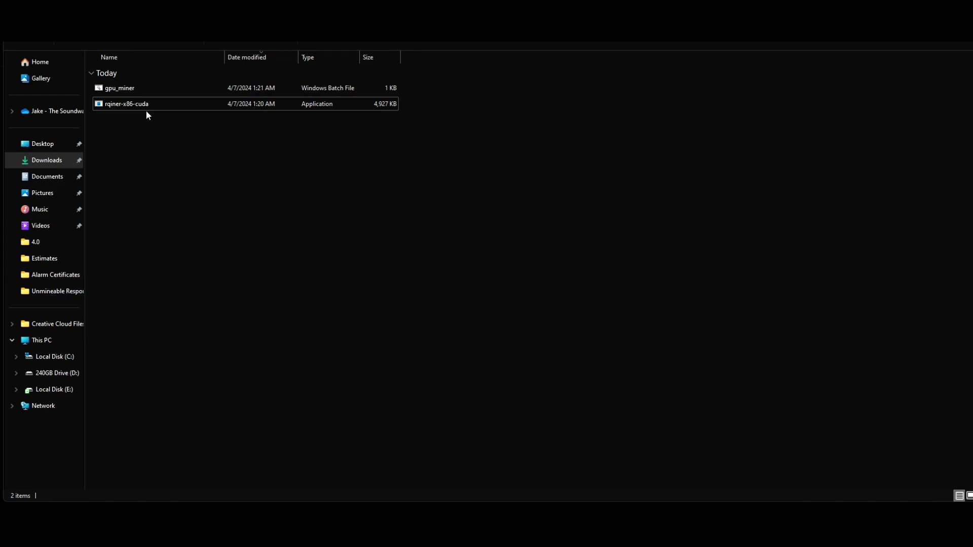
pyautogui.hotkey('alt', 'Left')
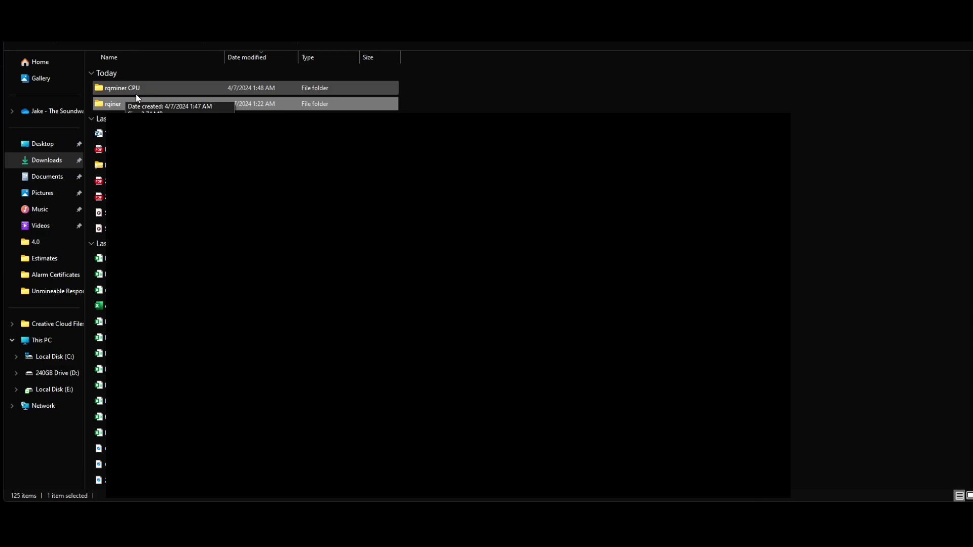
# Step: Open the gpu_miner batch file from the rqminer CPU folder in Notepad
pyautogui.doubleClick(135, 92)
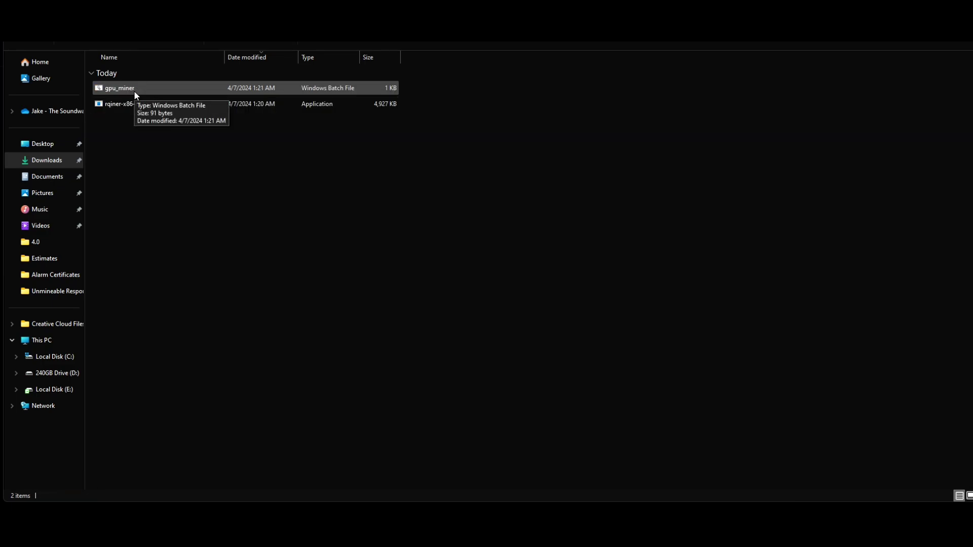
pyautogui.rightClick(134, 90)
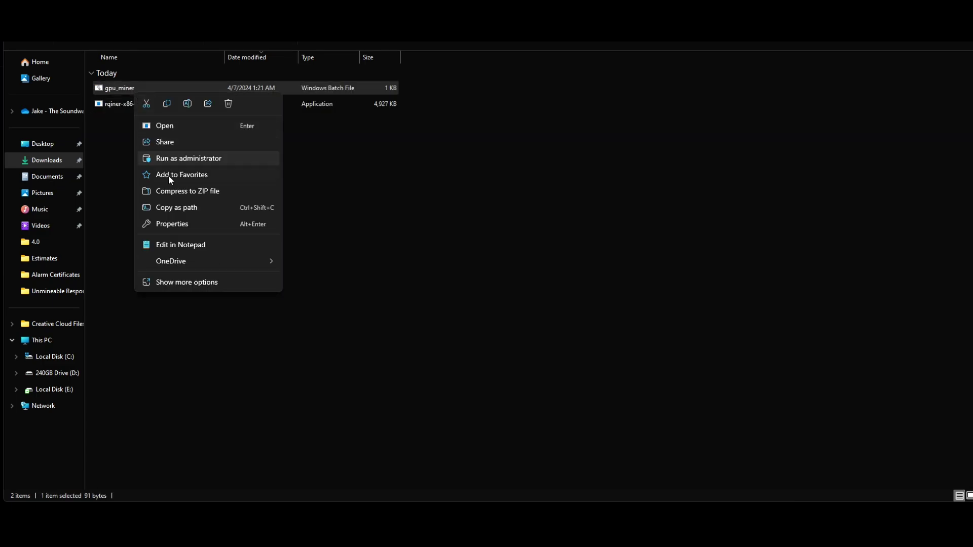
pyautogui.click(181, 245)
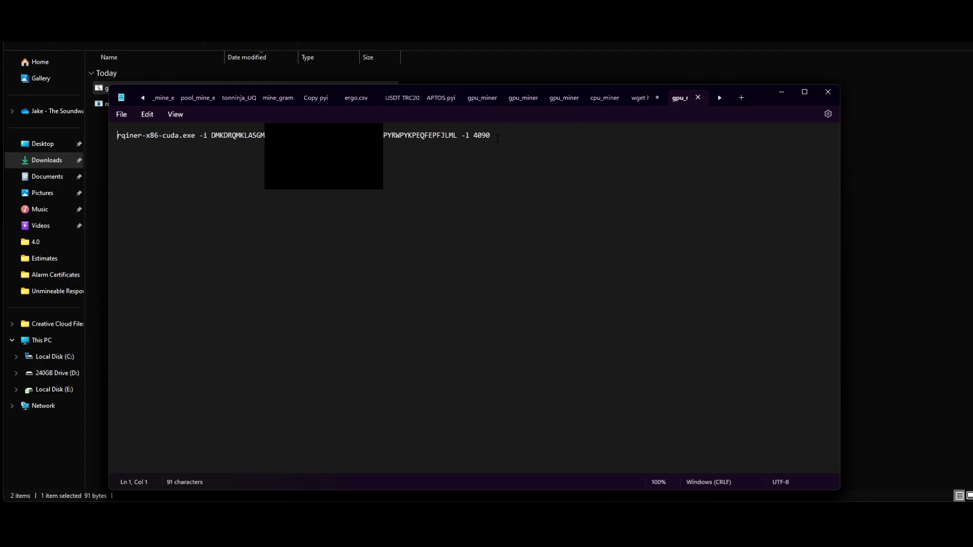
# Step: Save the command as gpu_miner.bat with Save as type set to All files
pyautogui.click(122, 114)
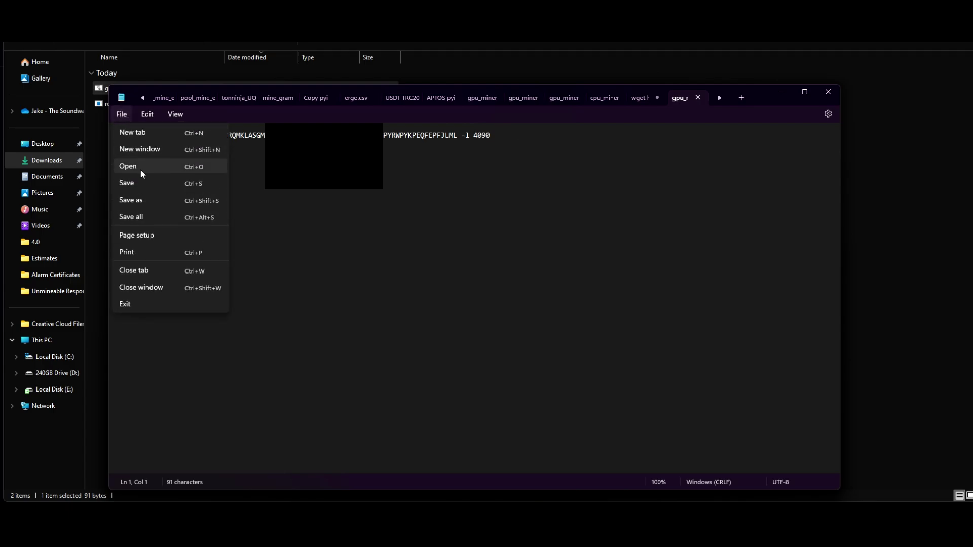
pyautogui.click(146, 199)
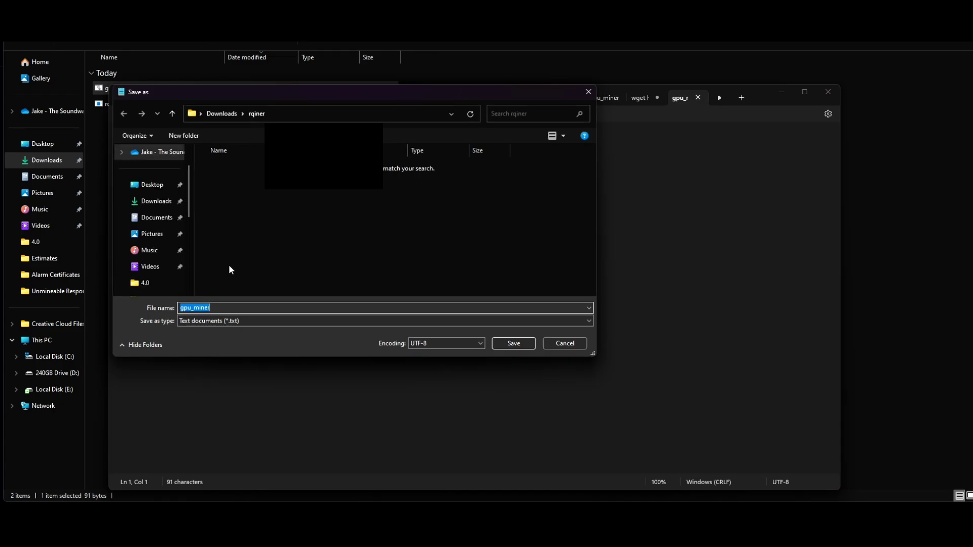
pyautogui.click(225, 308)
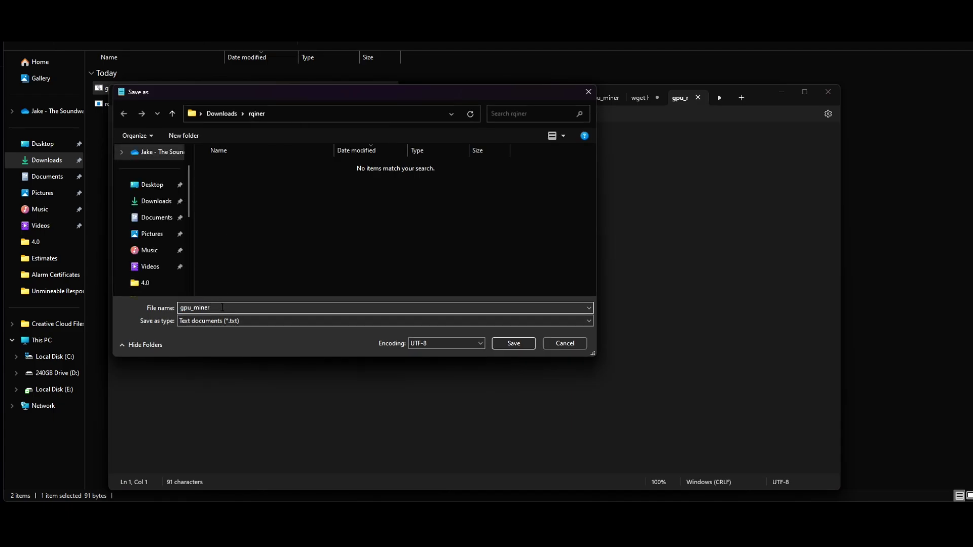
pyautogui.write('.bat')
pyautogui.click(212, 319)
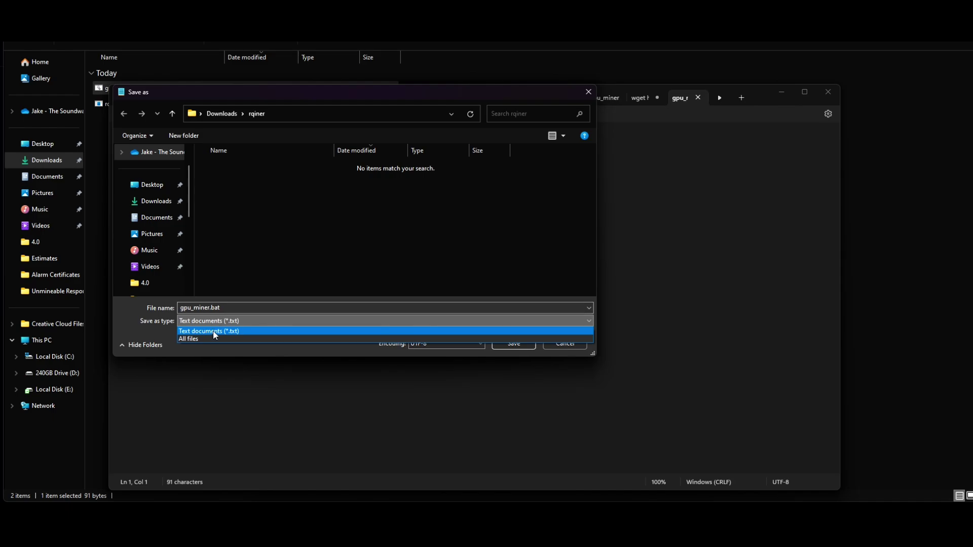
pyautogui.click(212, 334)
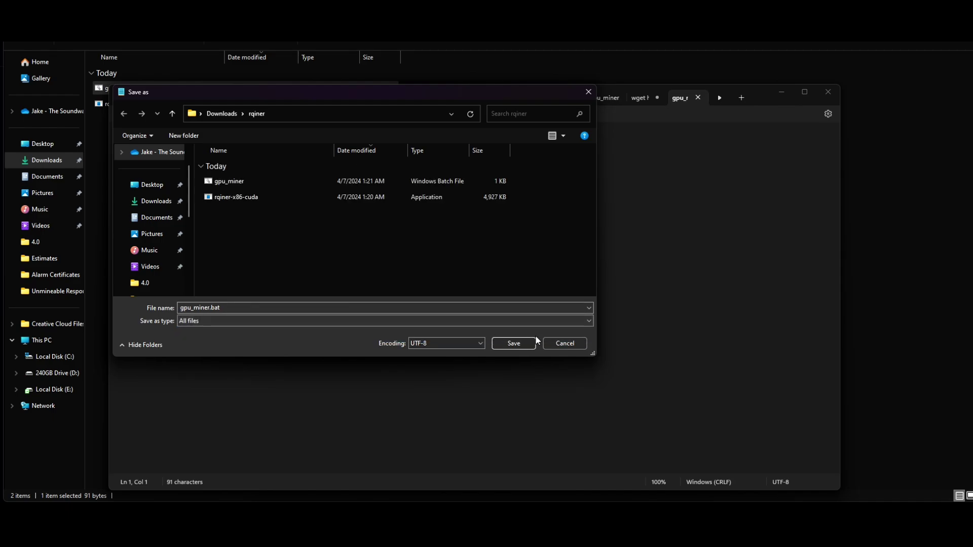
pyautogui.click(565, 344)
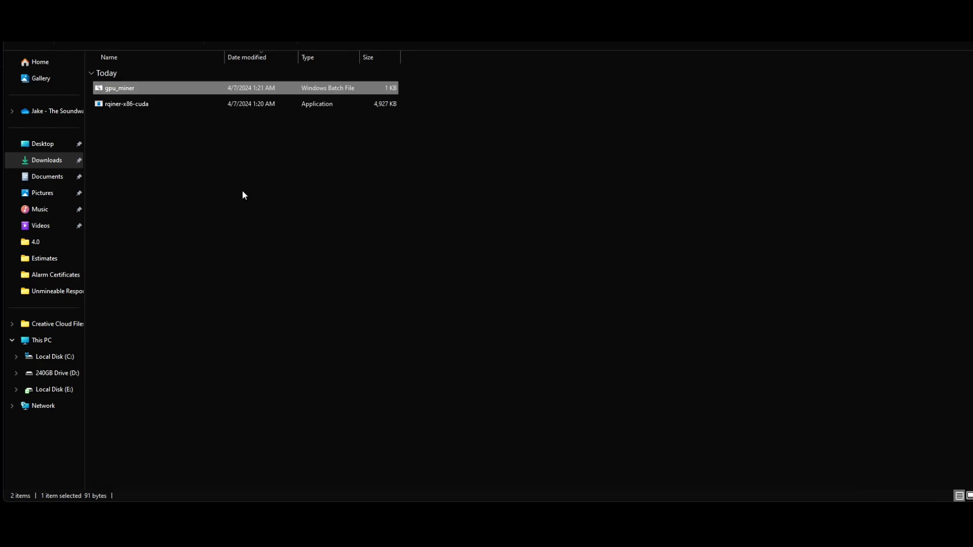
# Step: Run the gpu_miner batch file as administrator to start the rqiner miner
pyautogui.rightClick(144, 89)
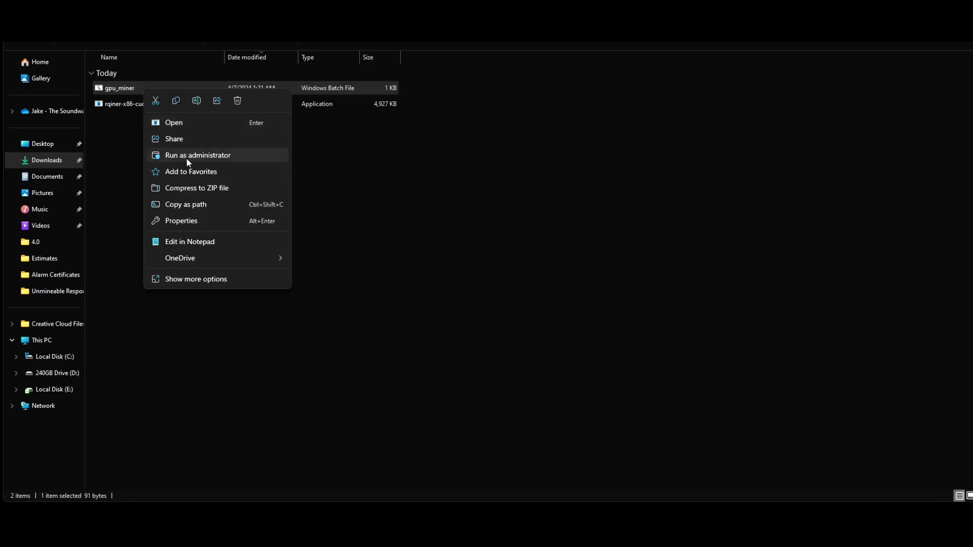
pyautogui.click(118, 156)
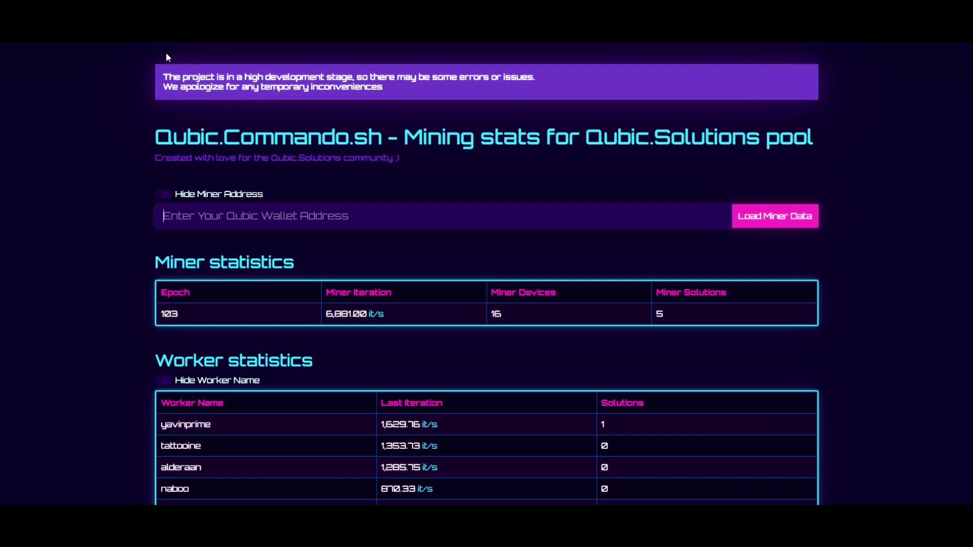
# Step: Select the wallet address field, dismiss the autofill suggestion, and scroll to the Worker statistics table
pyautogui.click(262, 213)
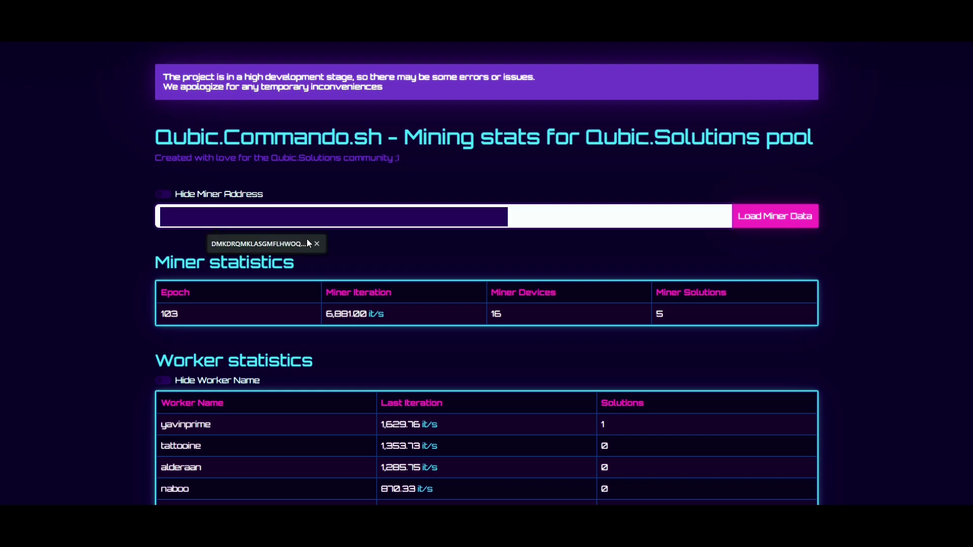
pyautogui.click(469, 257)
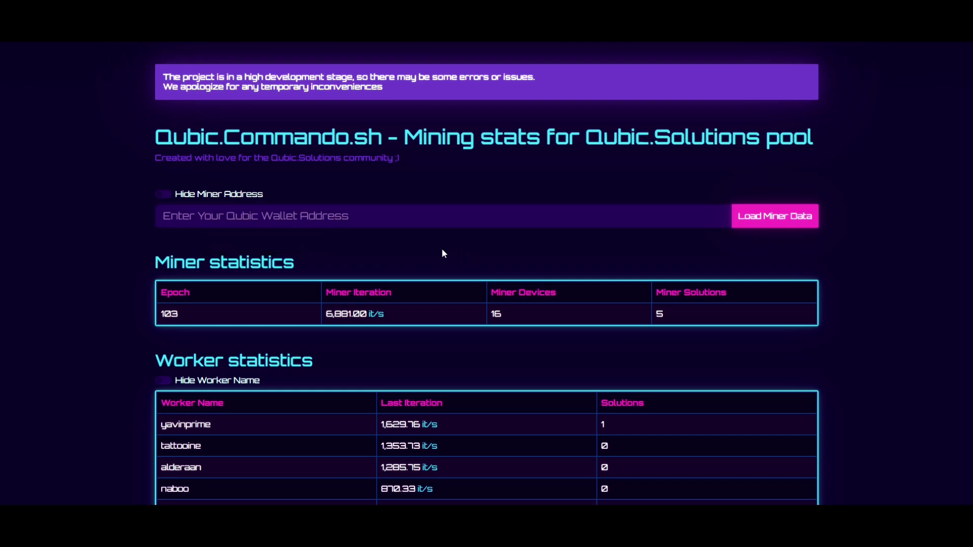
pyautogui.scroll(-4, 446, 256)
pyautogui.scroll(-1, 798, 327)
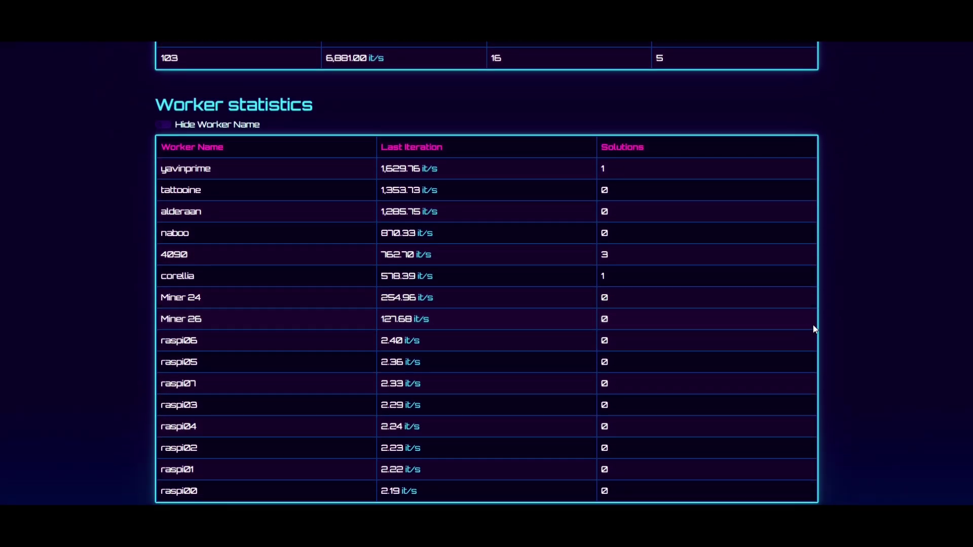
pyautogui.scroll(-1, 852, 309)
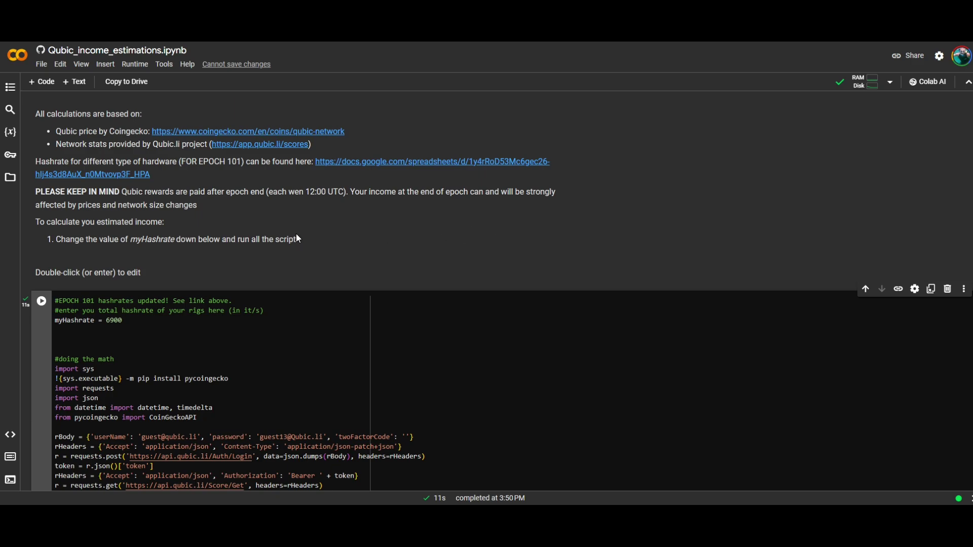
# Step: Change myHashrate from 6900 to 7000 and rerun the income estimation cell
pyautogui.scroll(-2, 297, 239)
pyautogui.click(115, 219)
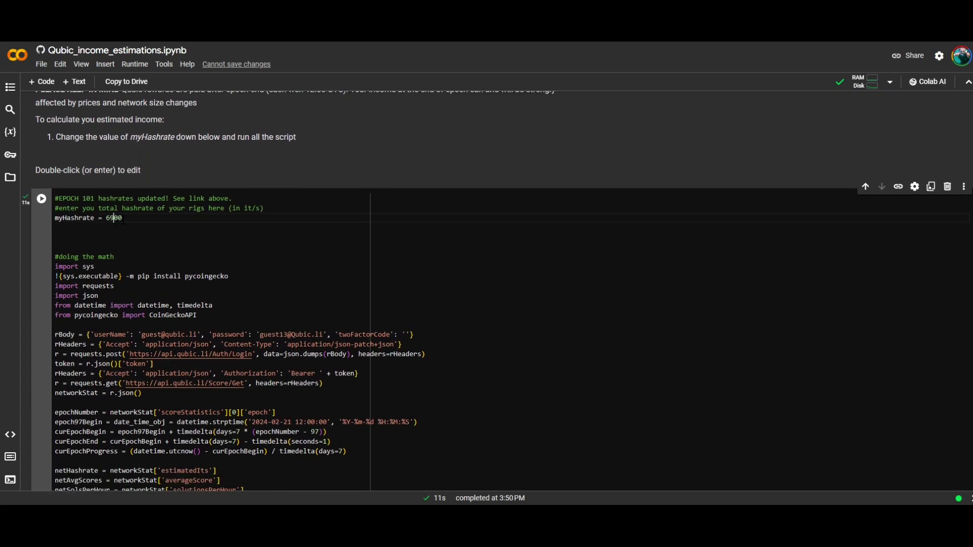
pyautogui.moveTo(122, 220); pyautogui.dragTo(106, 220)
pyautogui.write('7000')
pyautogui.click(41, 199)
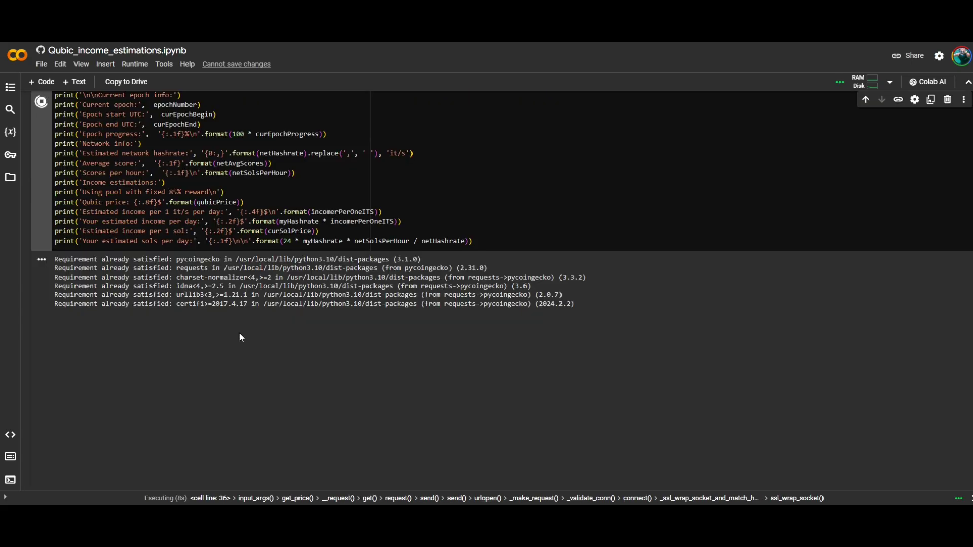
# Step: Highlight the resulting estimated daily income of 76.68$ in the cell output
pyautogui.scroll(-2, 292, 349)
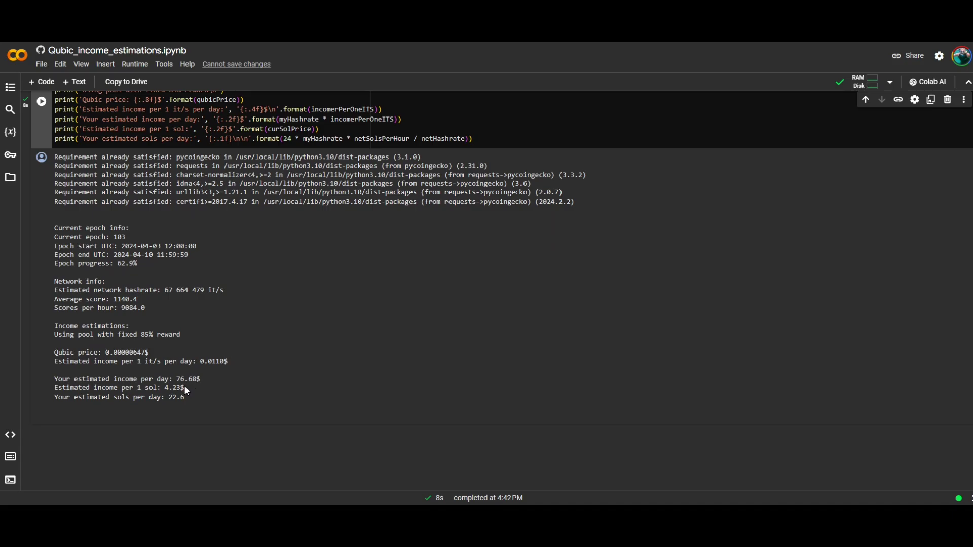
pyautogui.moveTo(182, 380); pyautogui.dragTo(194, 379)
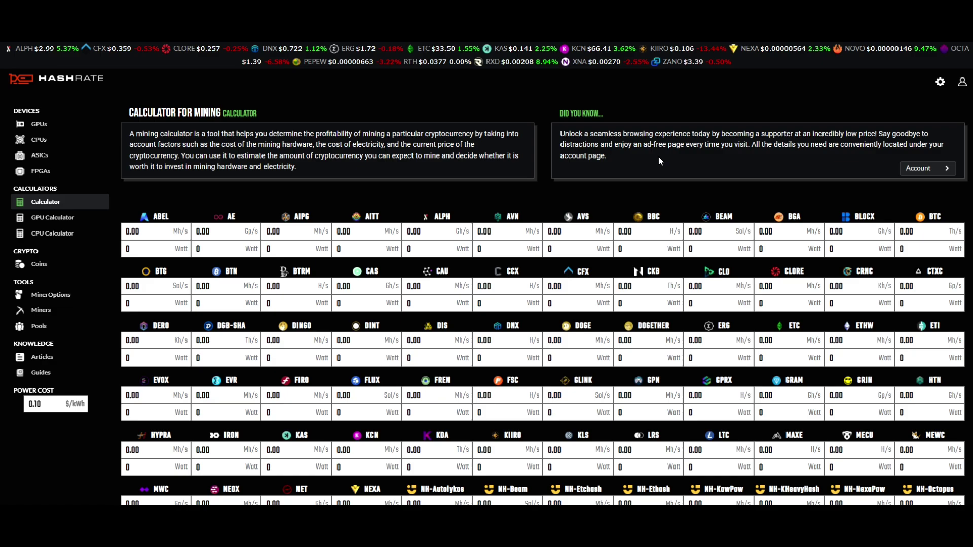
pyautogui.scroll(-8, 659, 157)
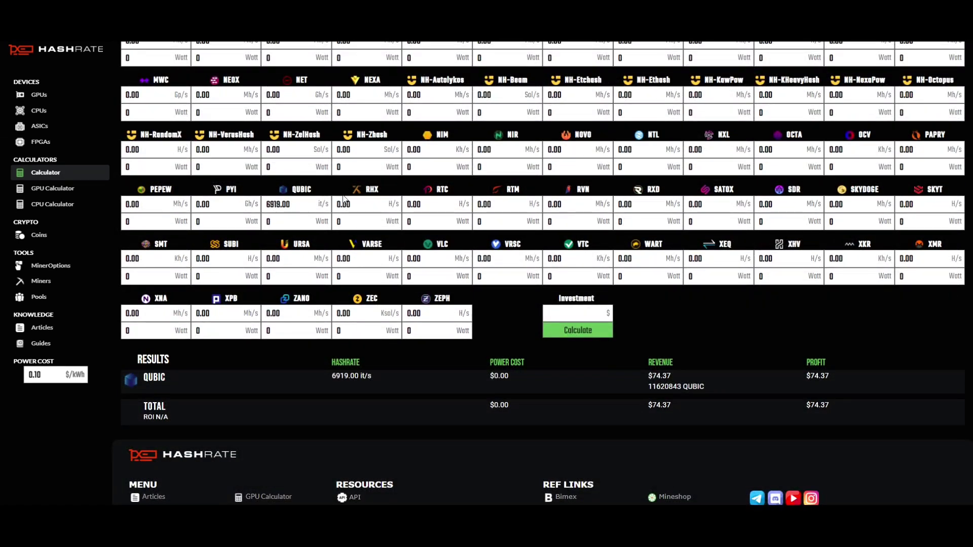
# Step: Recalculate QUBIC at 7000 it/s and review the $77.27 daily revenue in Results
pyautogui.moveTo(295, 203); pyautogui.dragTo(221, 199)
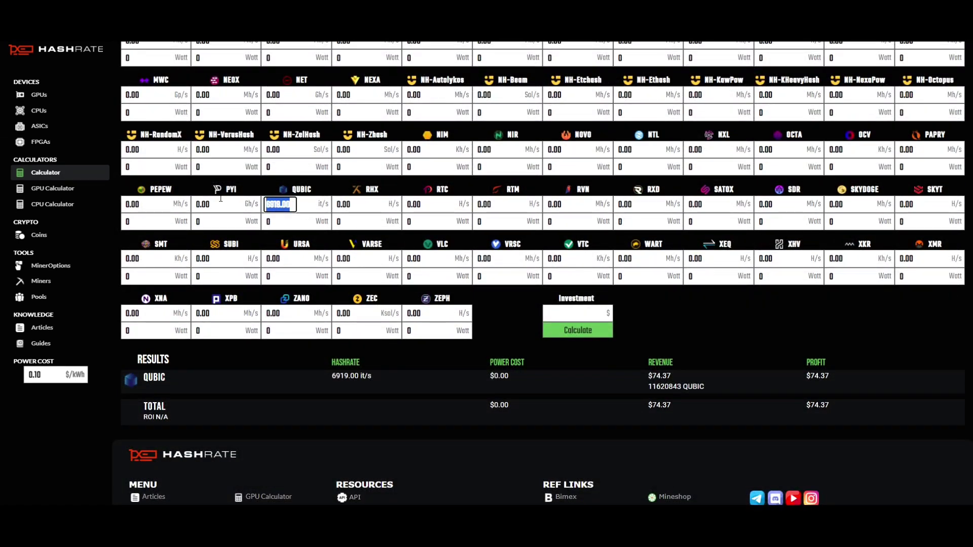
pyautogui.write('7000')
pyautogui.click(566, 335)
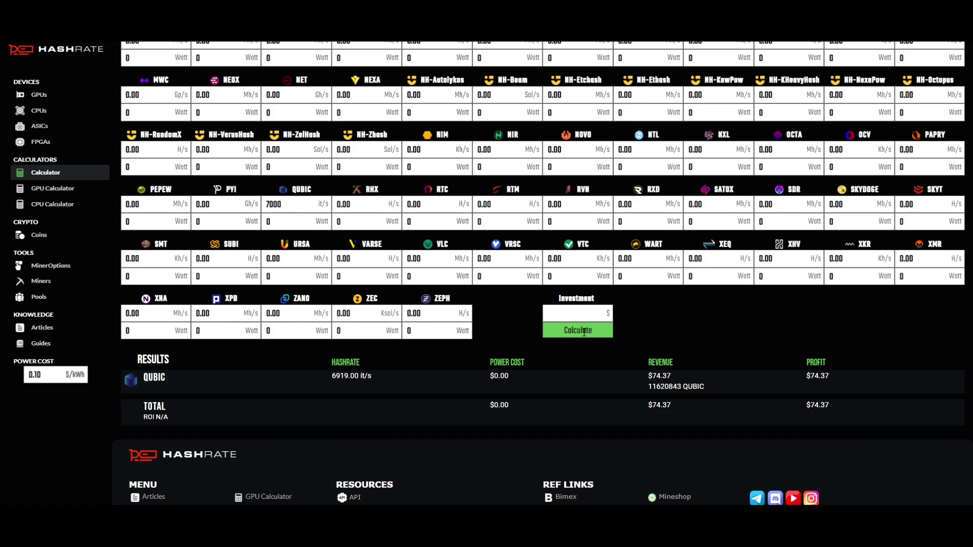
pyautogui.scroll(-5, 625, 323)
pyautogui.scroll(-5, 624, 321)
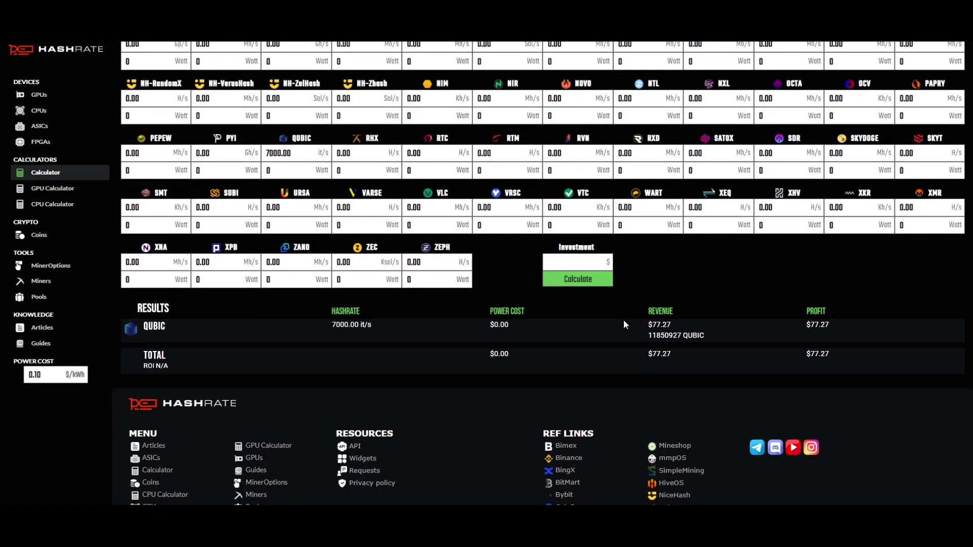